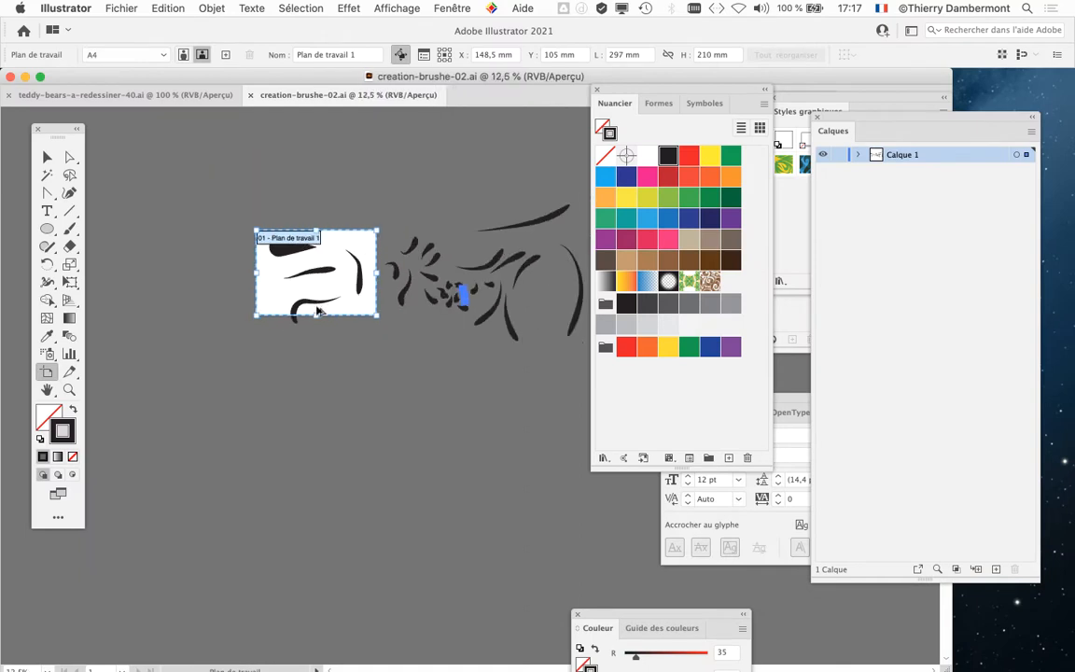
Step: Enlarge the artboard to about 905 × 511 mm to take in the brush strokes beside it, and leave artboard editing
scroll(317, 306, up, 3)
scroll(317, 306, down, 2)
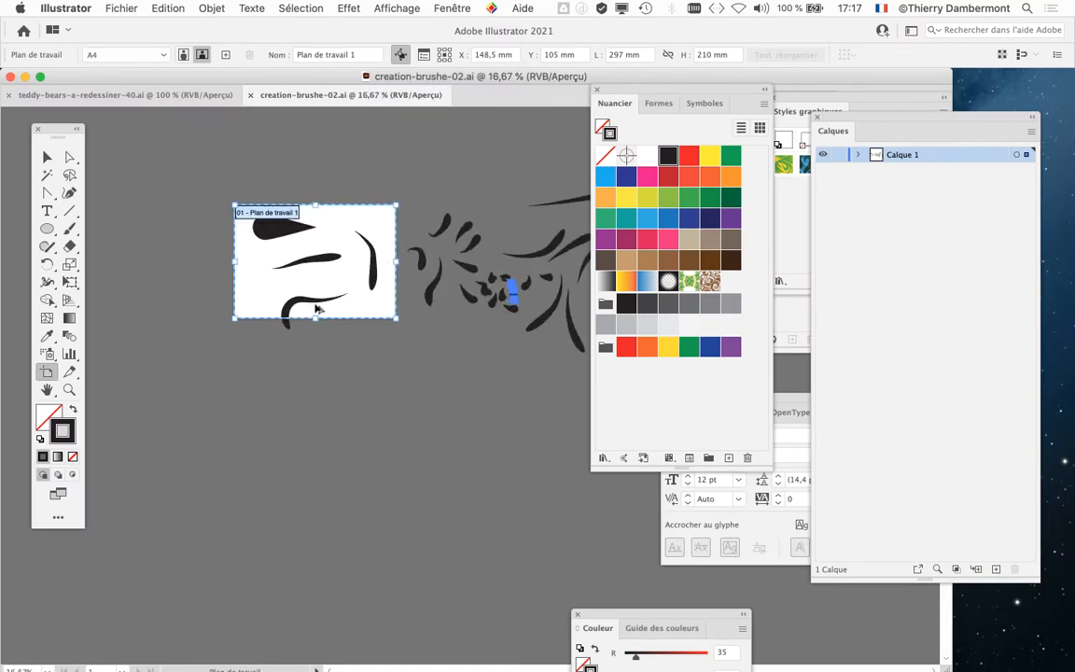
scroll(317, 308, up, 1)
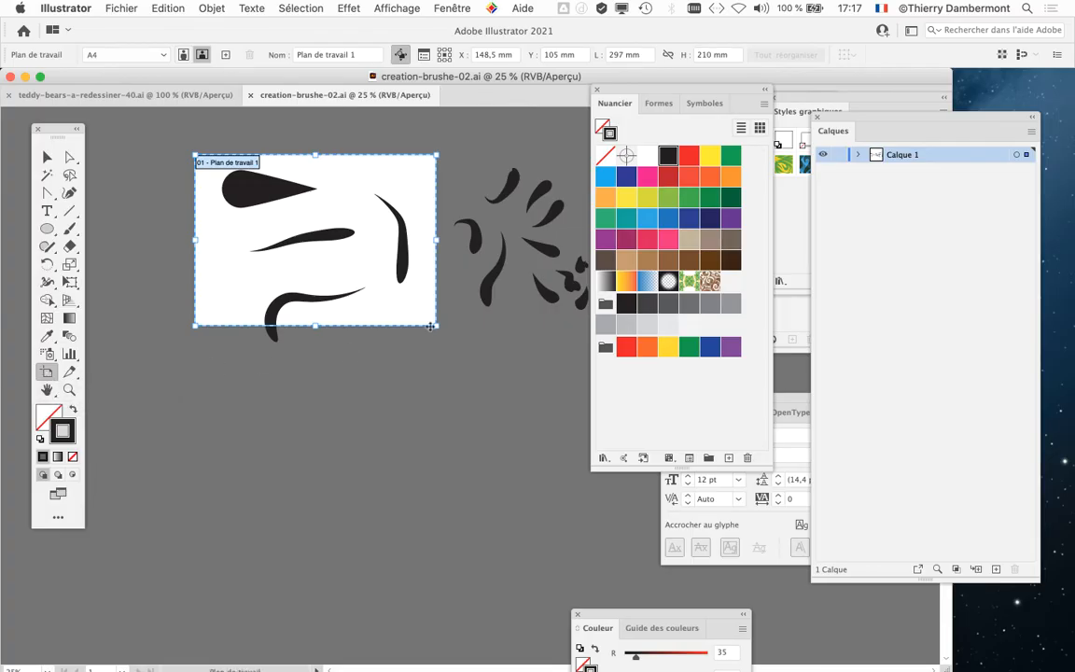
drag(436, 326, 509, 618)
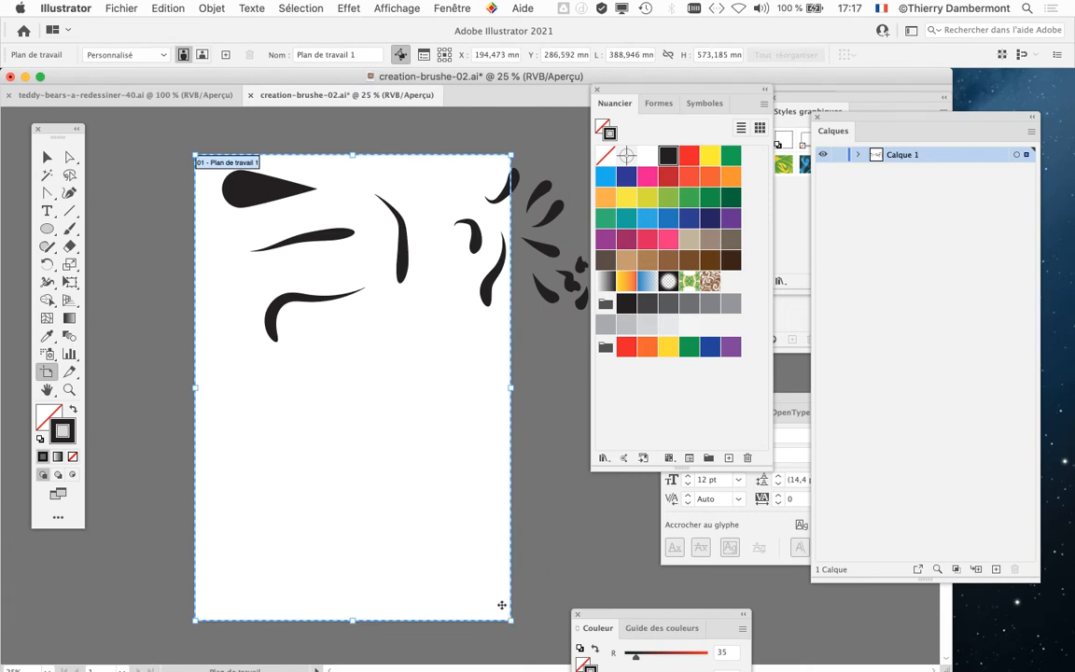
scroll(484, 585, down, 1)
drag(379, 498, 227, 433)
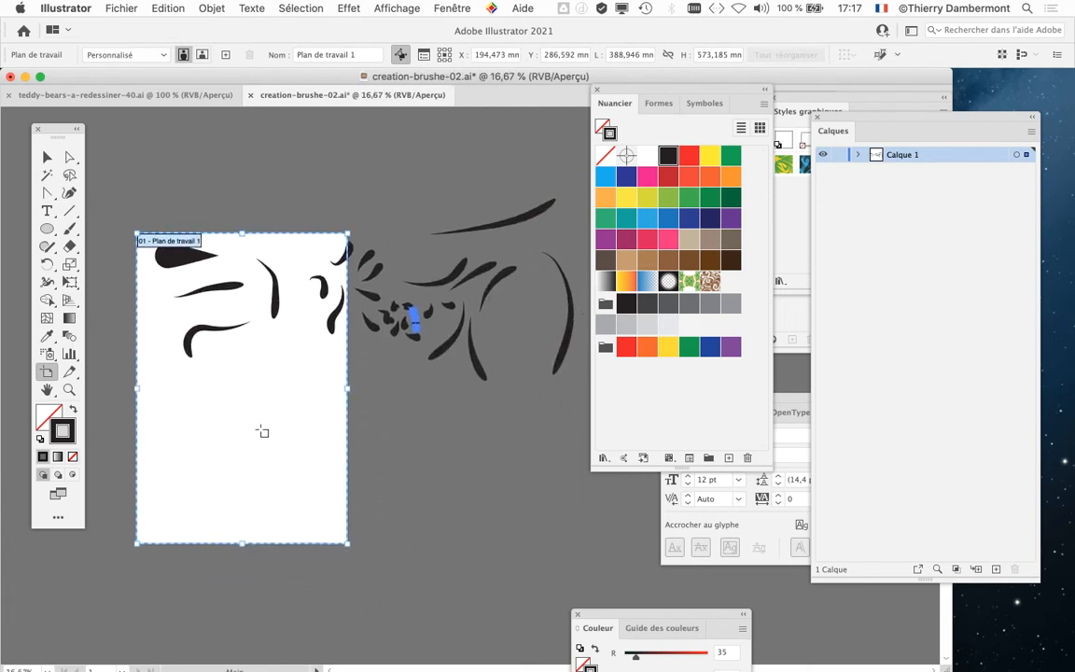
drag(348, 388, 567, 388)
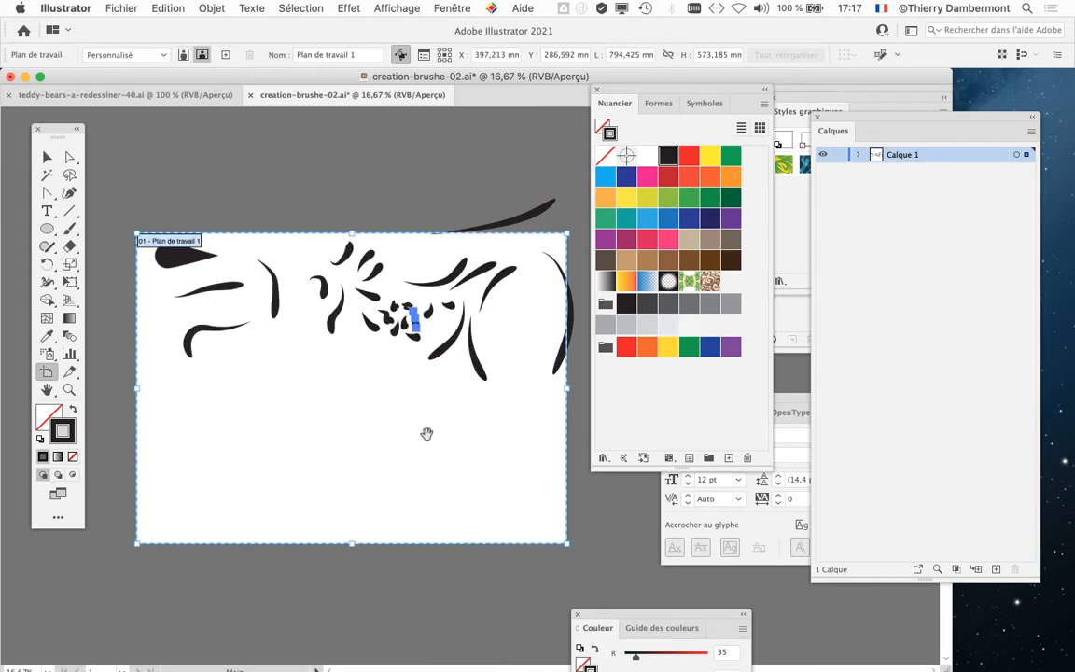
scroll(383, 444, down, 1)
drag(371, 439, 336, 415)
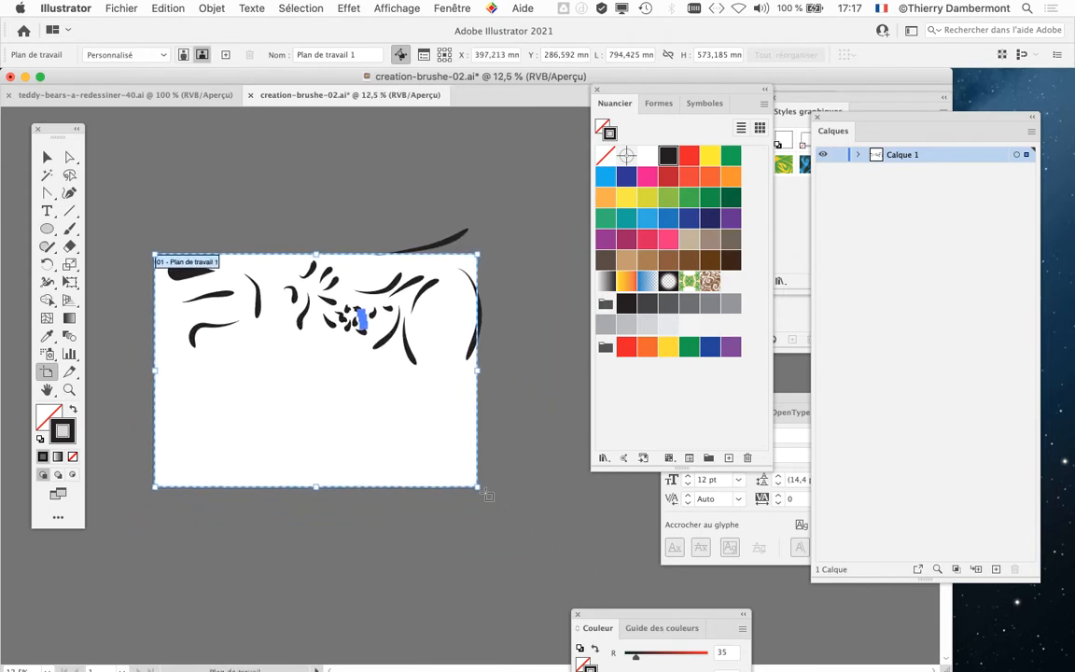
drag(477, 489, 524, 468)
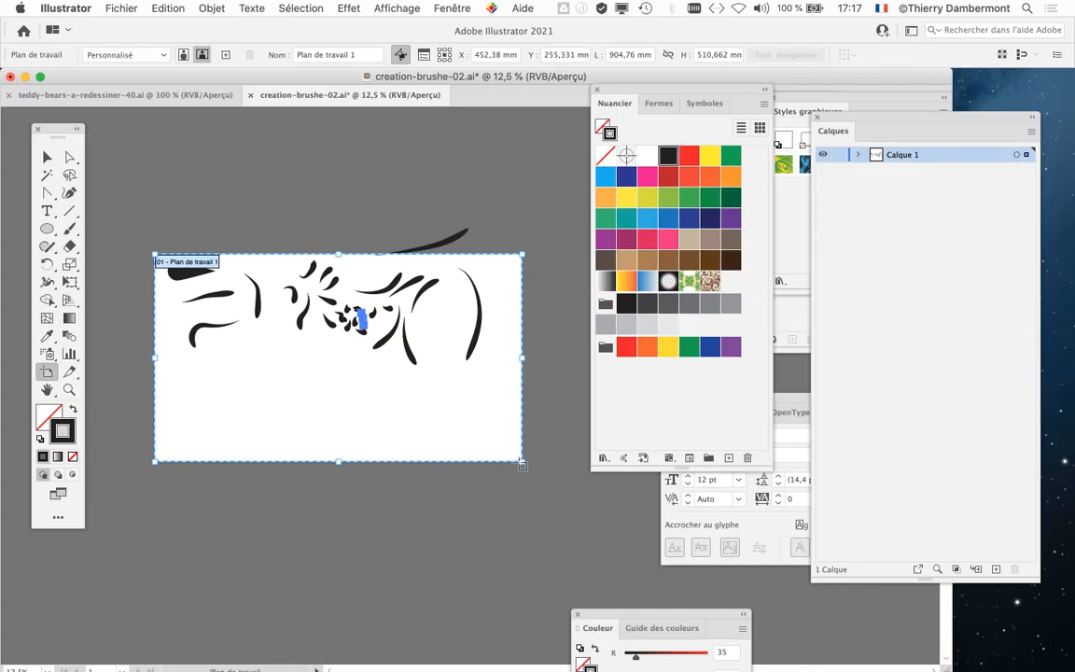
click(520, 462)
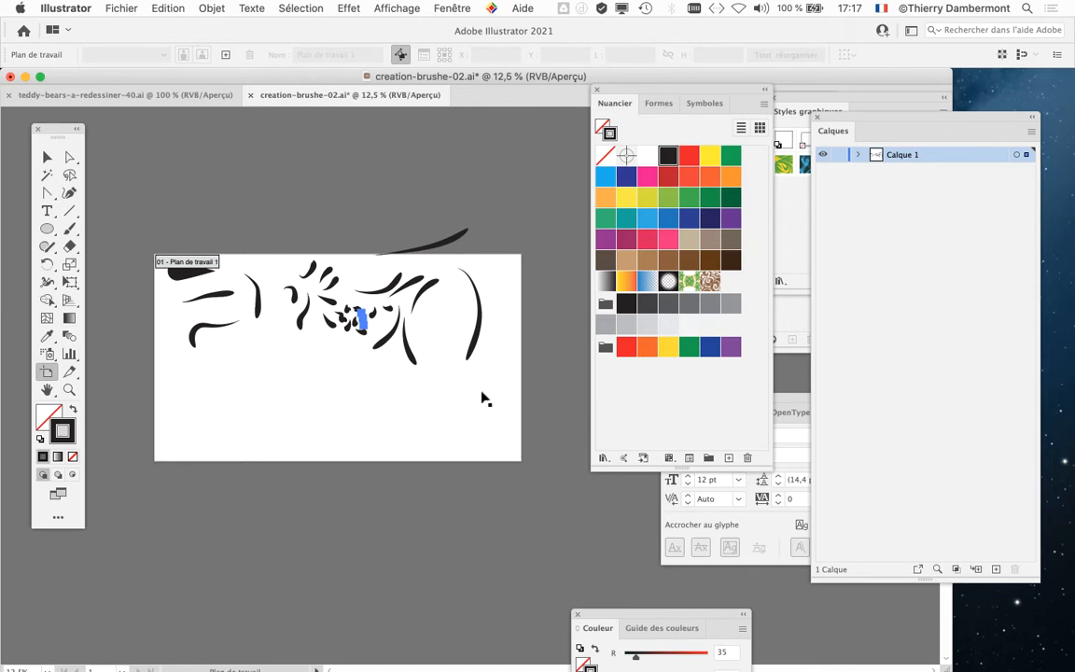
click(45, 159)
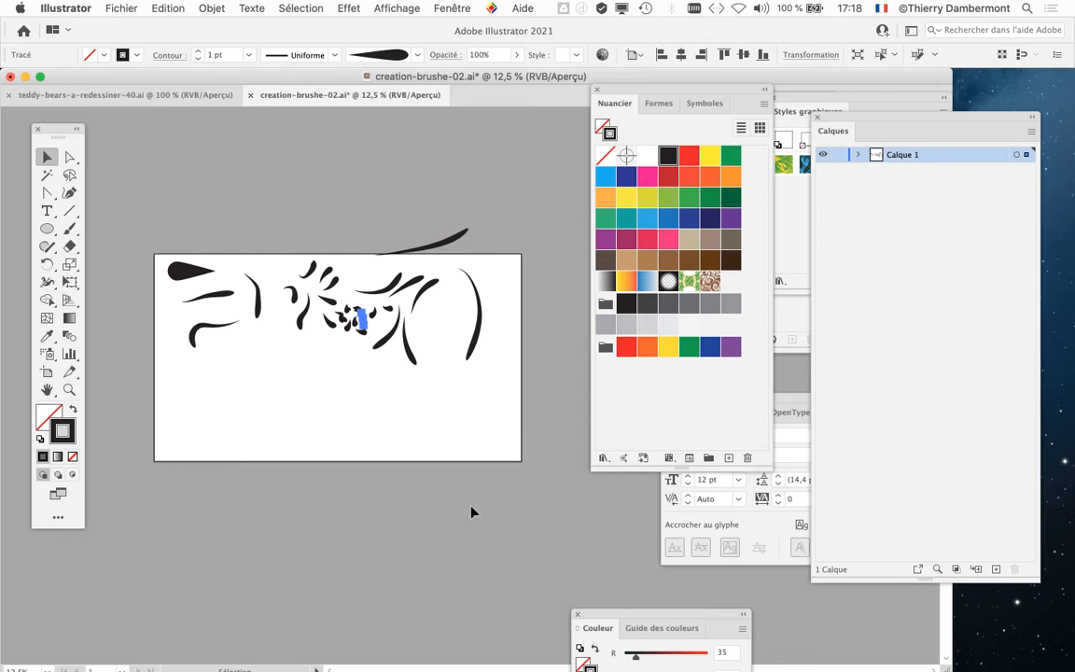
Step: Activate the Paintbrush with the tapered teardrop brush, undo a trial stroke, and move the Brushes panel clear of the artboard
click(658, 105)
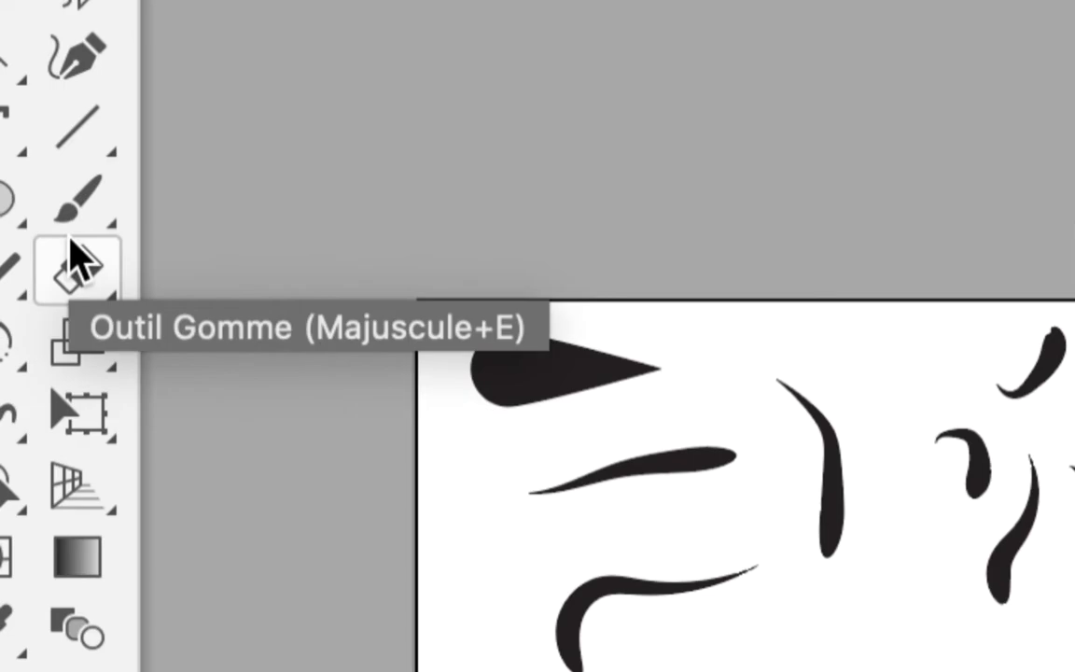
click(69, 232)
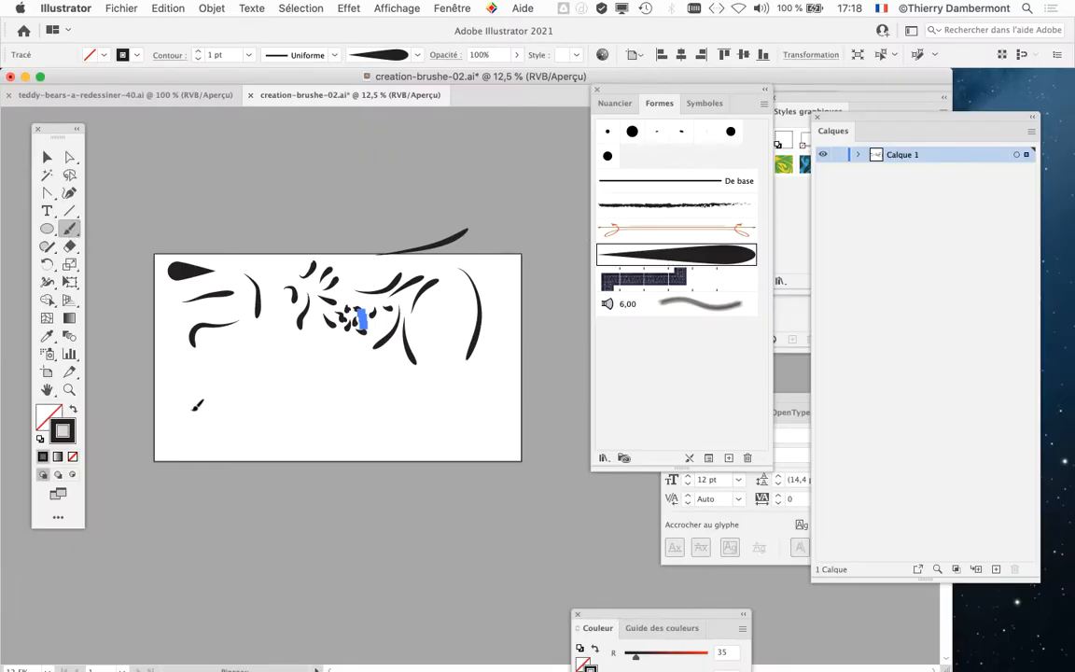
drag(272, 393, 268, 396)
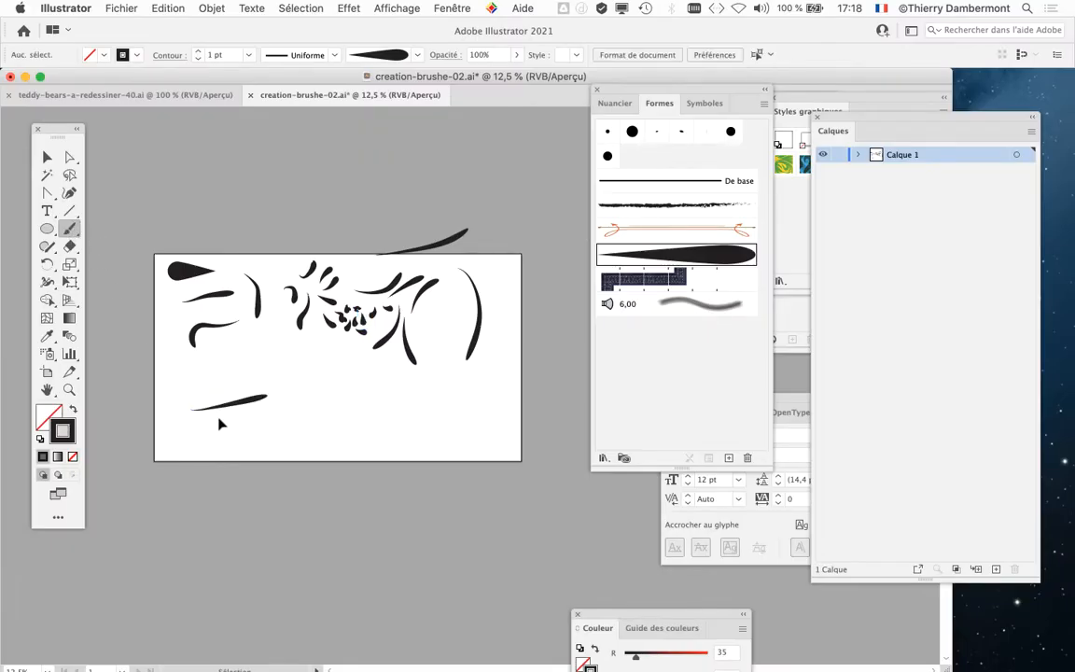
key(super+z)
key(super+equal)
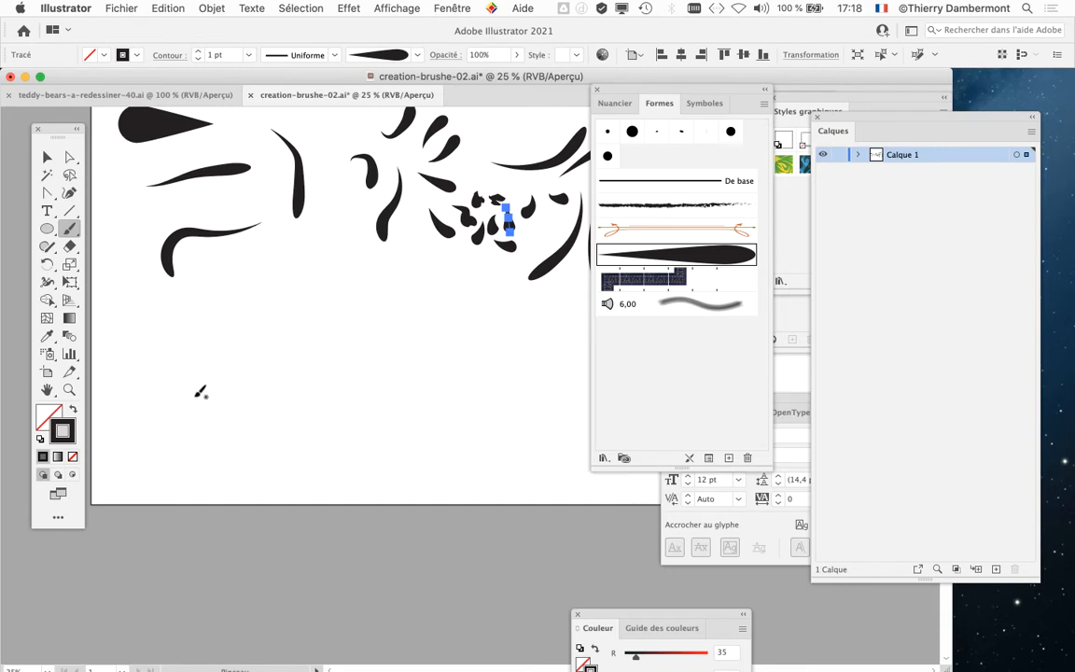
scroll(175, 388, up, 1)
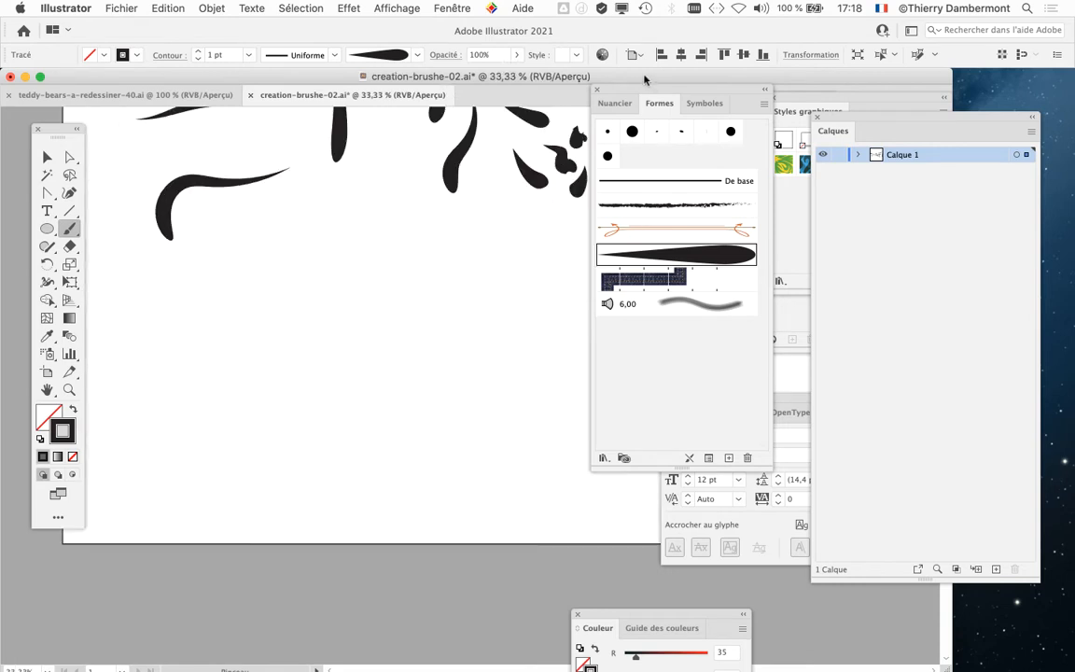
drag(620, 94, 944, 50)
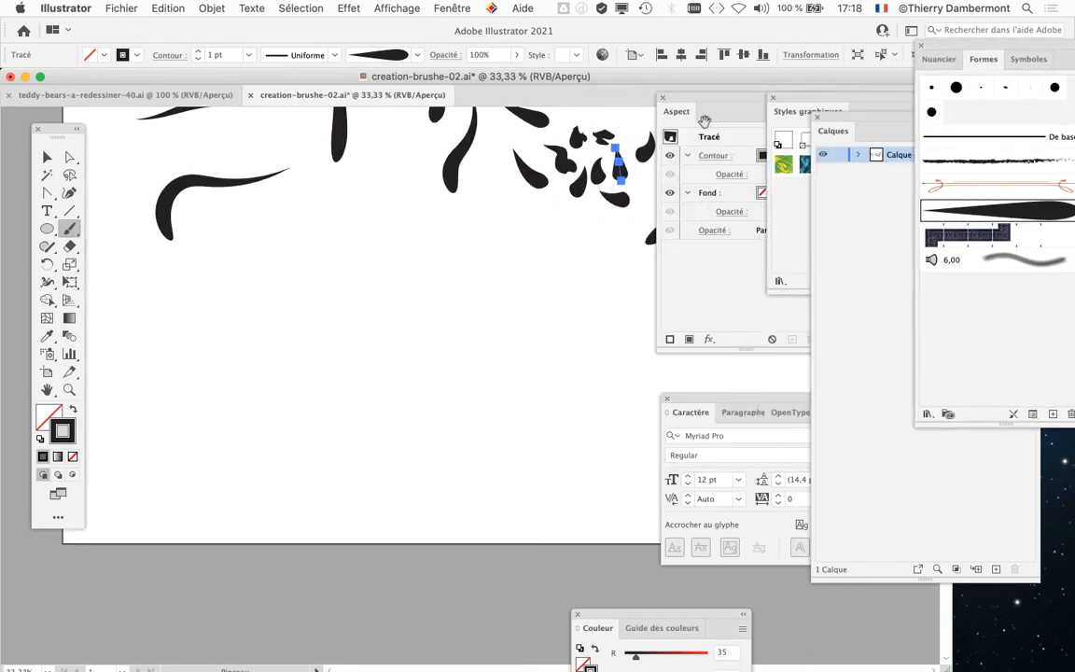
Step: Paint a horizontal row of leaf-like tapered strokes across the empty lower part of the artboard
scroll(413, 349, up, 1)
drag(156, 404, 304, 377)
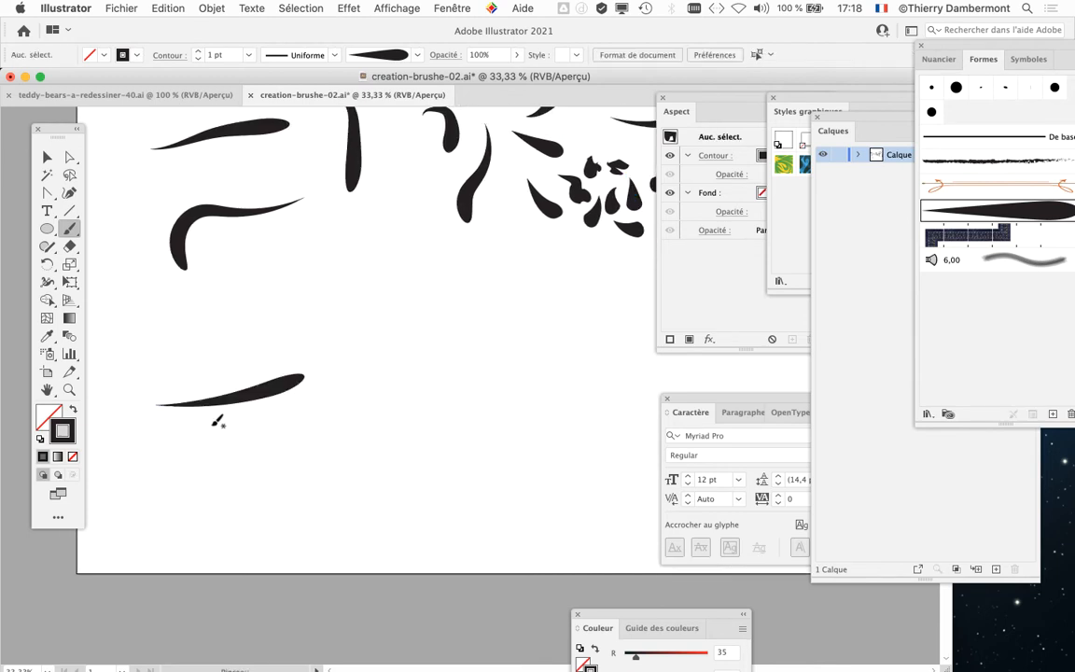
drag(253, 418, 352, 434)
drag(402, 384, 411, 382)
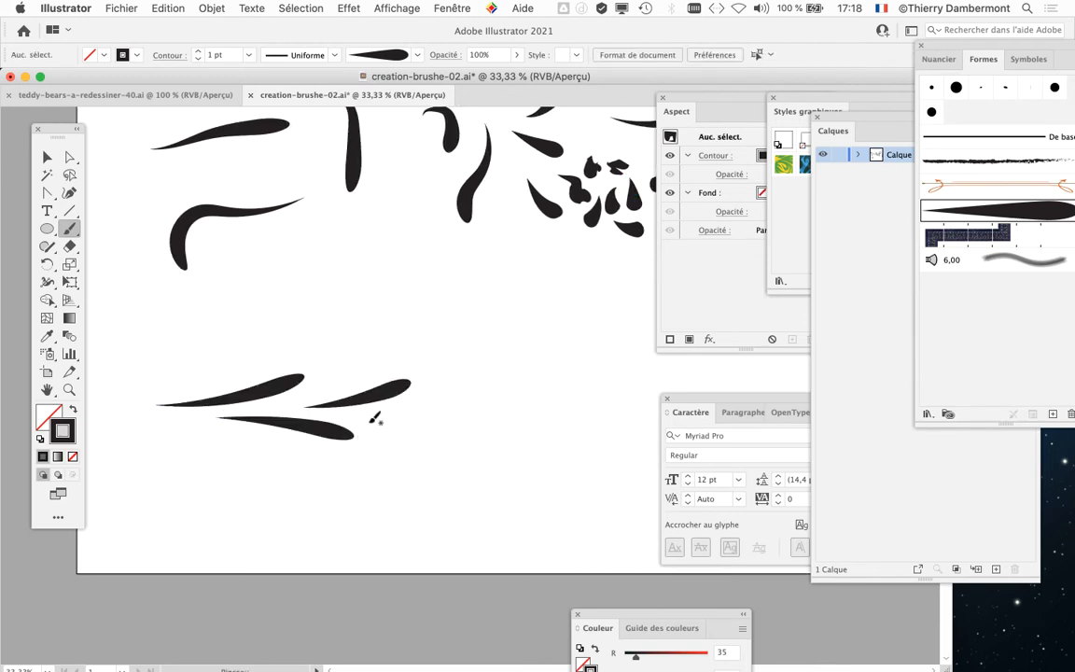
drag(554, 461, 555, 462)
mouse_move(518, 428)
mouse_down()
mouse_move(295, 432)
mouse_move(355, 428)
mouse_up()
drag(471, 408, 490, 412)
mouse_move(416, 447)
mouse_down()
mouse_move(559, 468)
mouse_move(594, 440)
mouse_up()
scroll(518, 462, down, 1)
scroll(518, 462, down, 1)
mouse_move(362, 441)
mouse_down()
mouse_move(415, 437)
mouse_move(409, 458)
mouse_move(444, 455)
mouse_up()
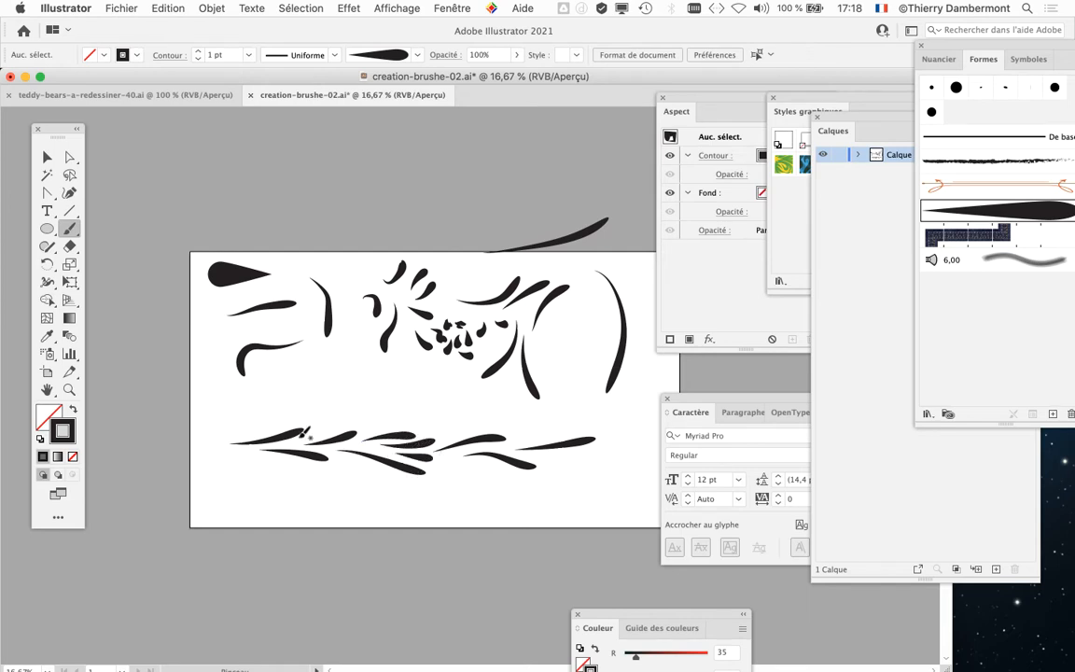
Step: Extend the leafy row toward the artboard's right edge with more tapered strokes, undoing the unwanted last ones
drag(312, 429, 336, 423)
mouse_move(552, 427)
mouse_down()
mouse_move(540, 459)
mouse_move(594, 460)
mouse_up()
mouse_move(481, 462)
mouse_down()
mouse_move(362, 506)
mouse_move(525, 430)
mouse_move(499, 433)
mouse_move(537, 437)
mouse_move(565, 464)
mouse_up()
scroll(479, 457, right, 5)
key(super+z)
key(super+z)
key(super+z)
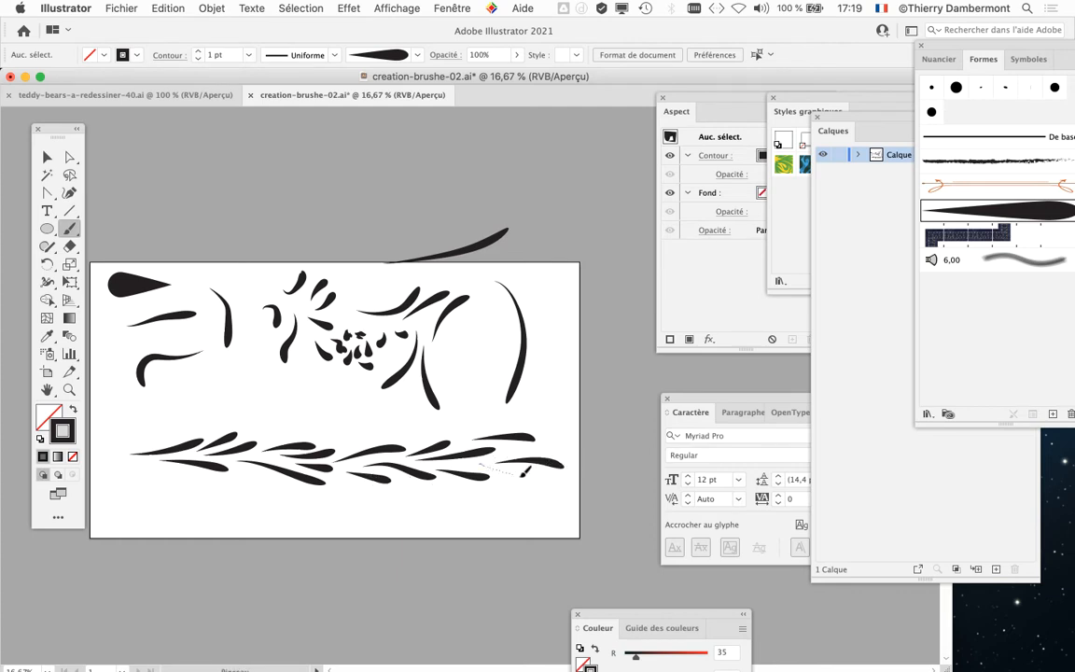
Step: Fill the gaps along the leafy row's lower and upper edges with additional tapered brush strokes
drag(524, 473, 531, 481)
drag(190, 462, 223, 489)
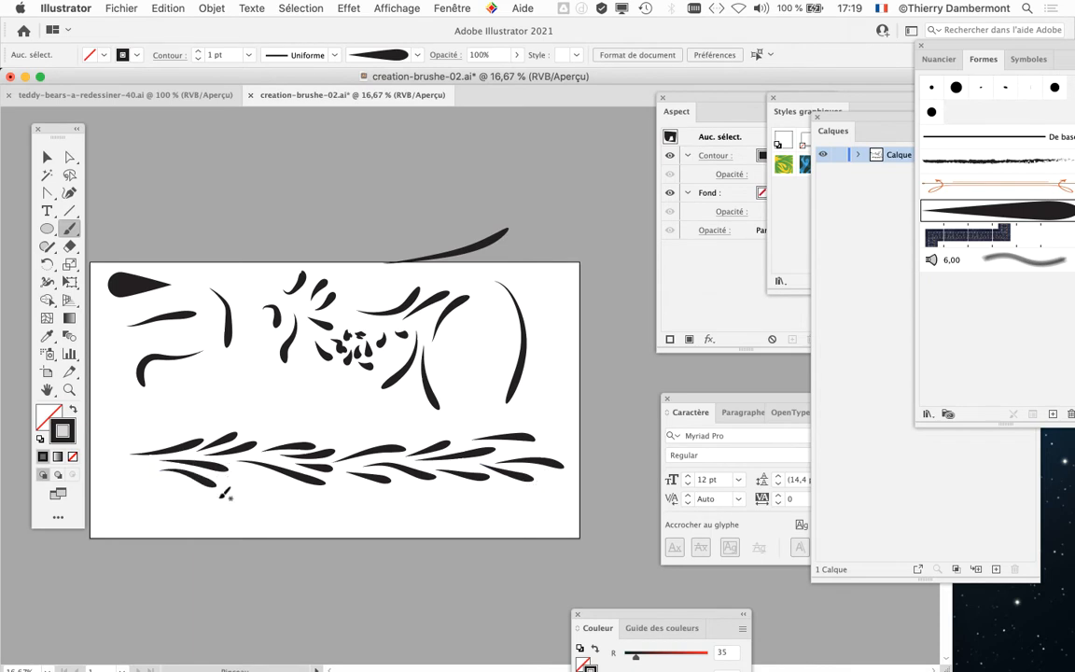
scroll(249, 490, up, 1)
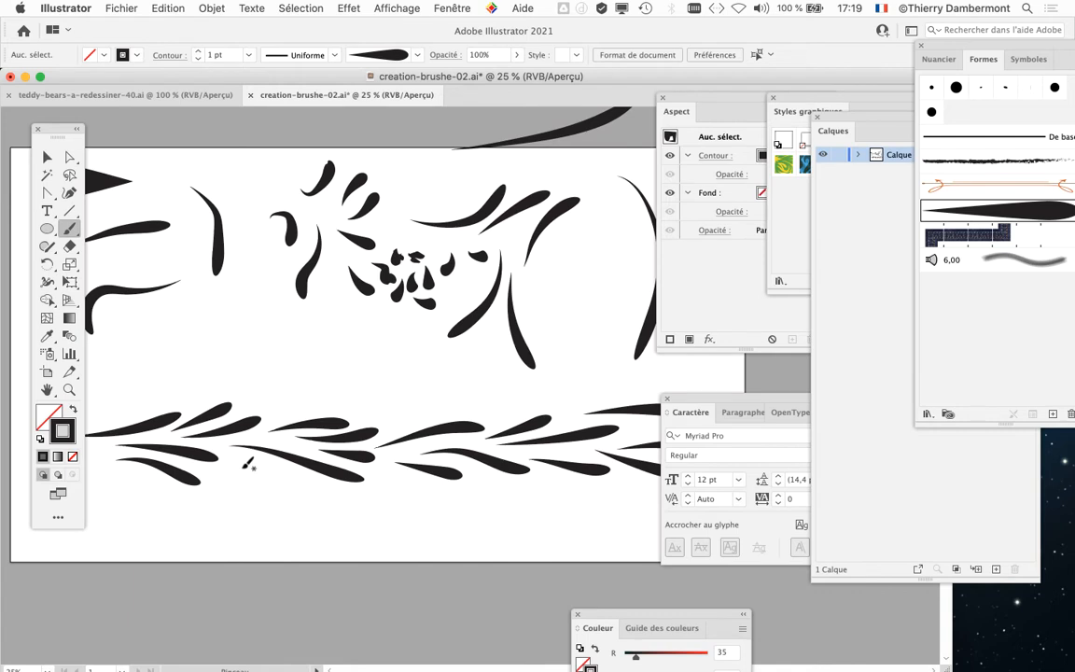
drag(286, 479, 299, 484)
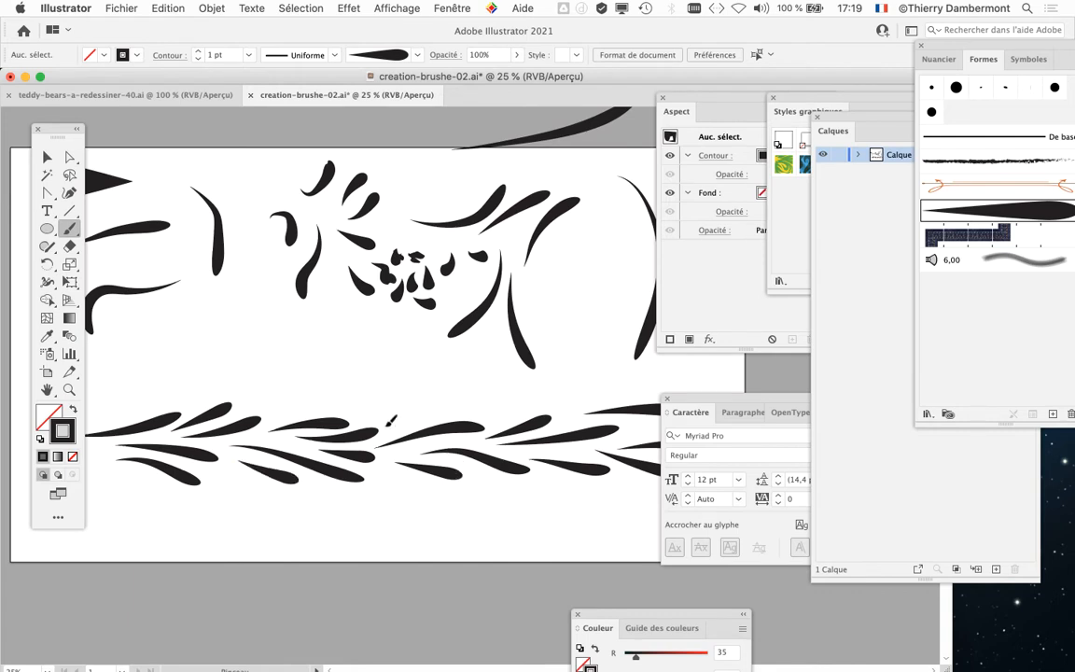
drag(387, 427, 449, 416)
scroll(420, 496, down, 1)
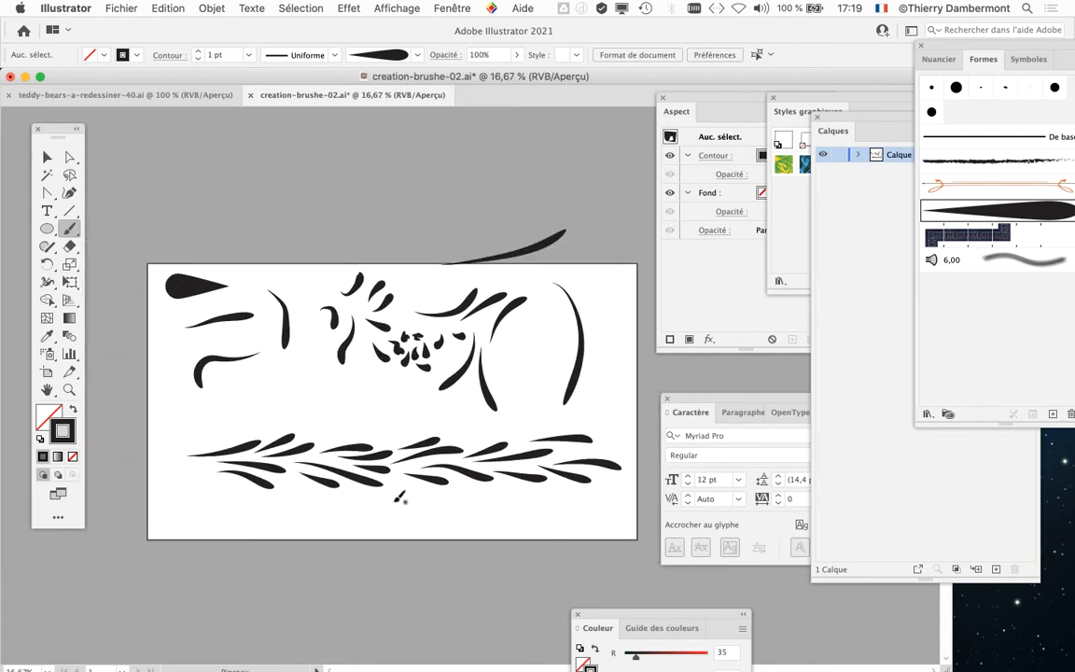
Step: Reshape the upper stroke near the row's right end by lowering its thin-end anchor, adjusting a curve handle and raising its thick tip
click(70, 157)
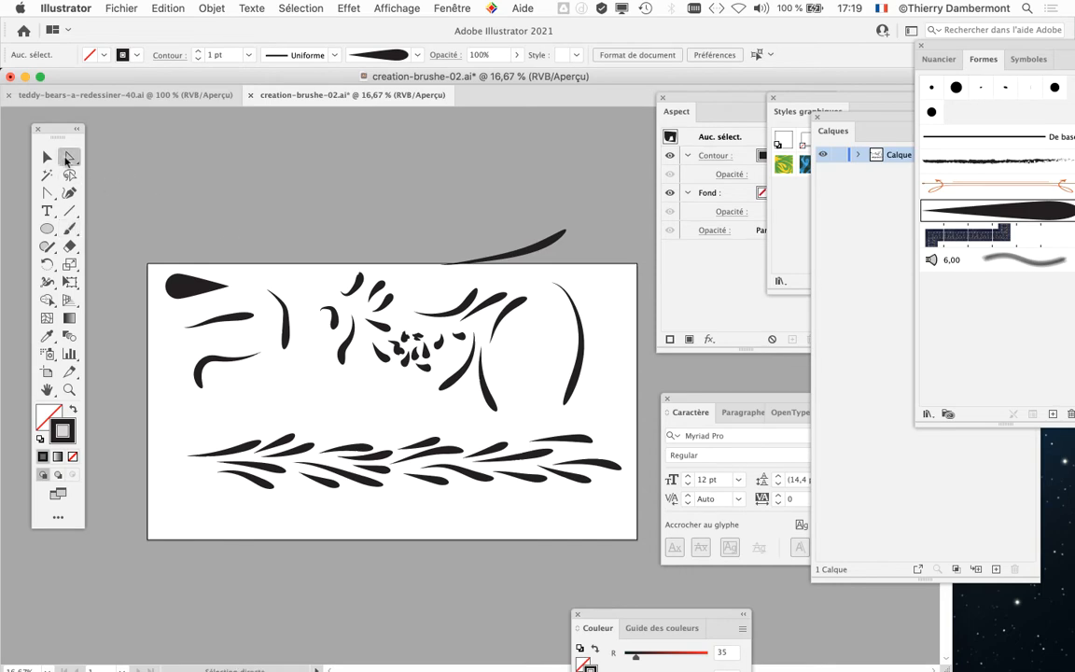
scroll(563, 446, up, 2)
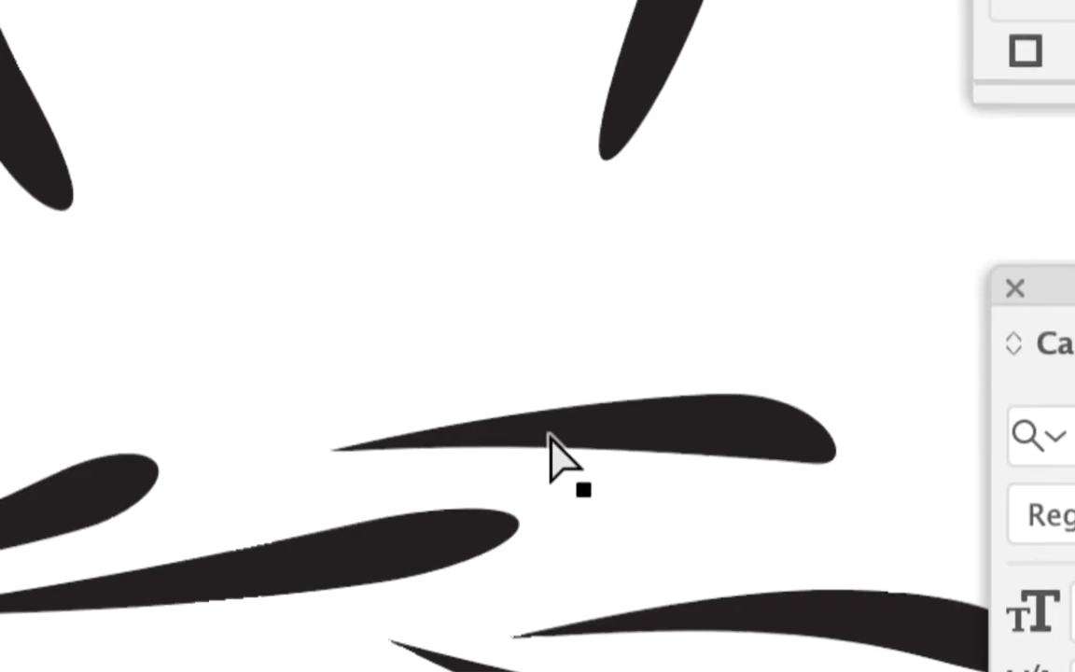
click(552, 437)
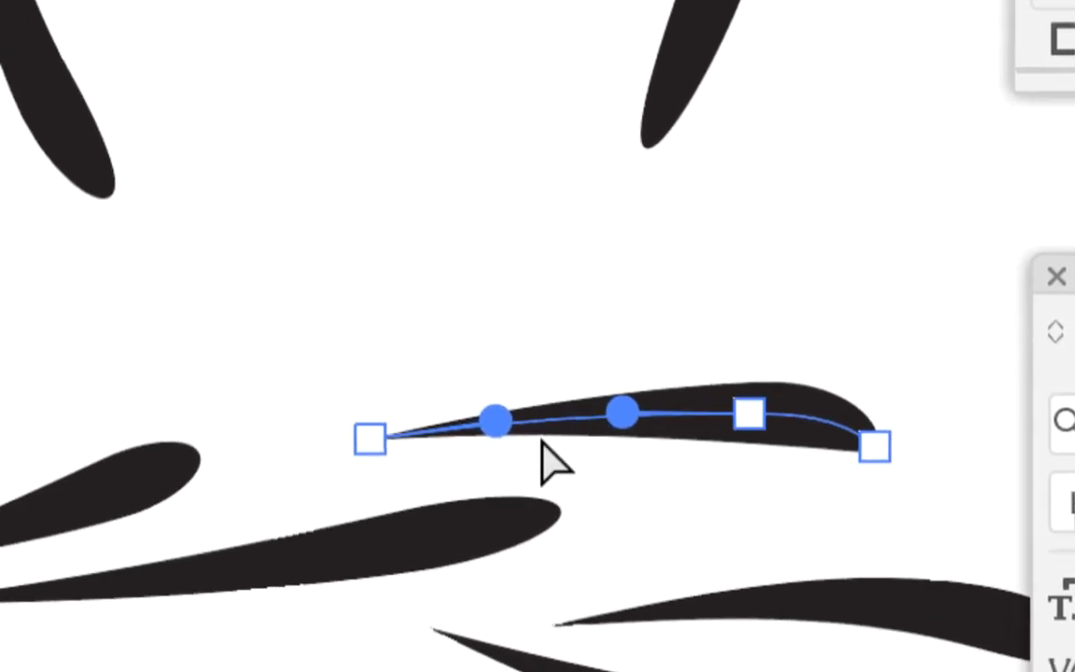
click(352, 403)
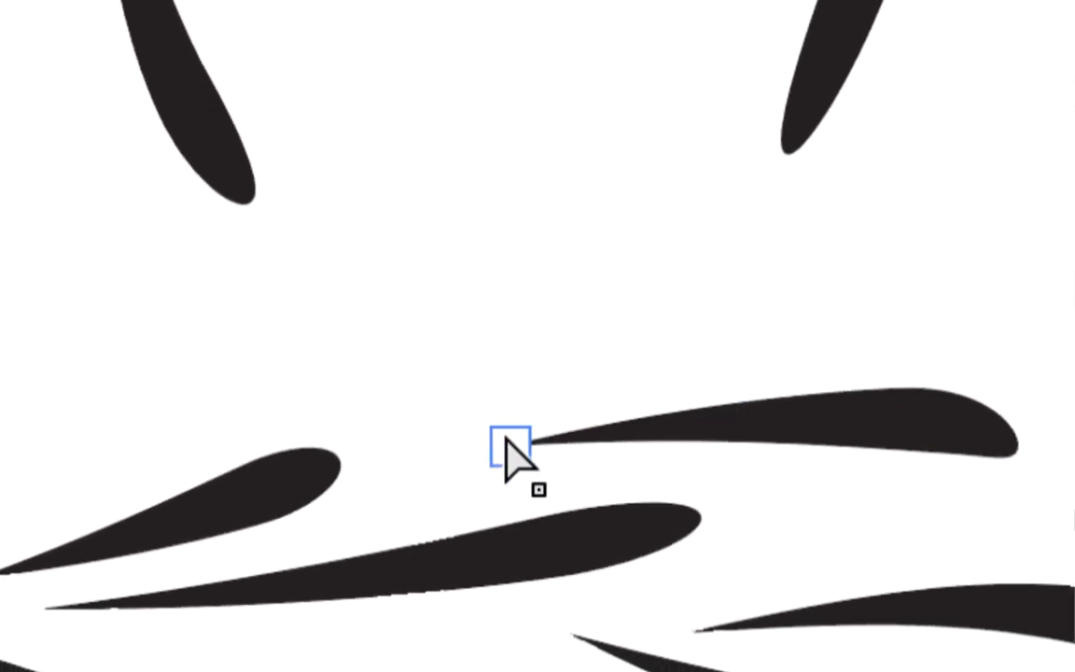
drag(511, 446, 638, 598)
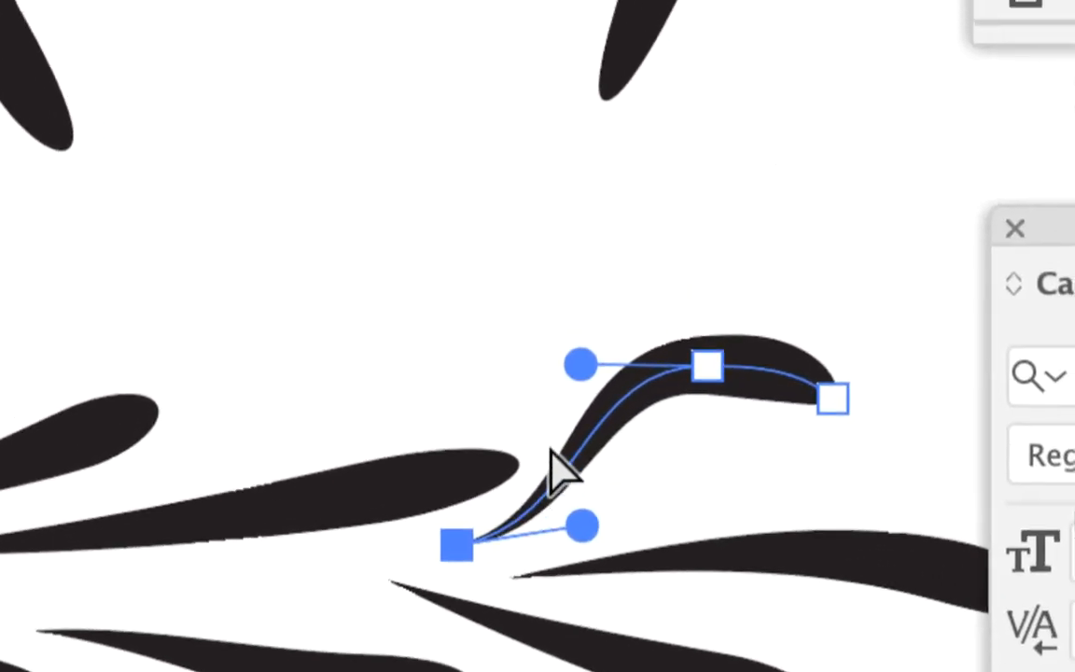
mouse_move(581, 364)
mouse_down()
mouse_move(620, 452)
mouse_move(583, 440)
mouse_move(597, 440)
mouse_move(598, 464)
mouse_up()
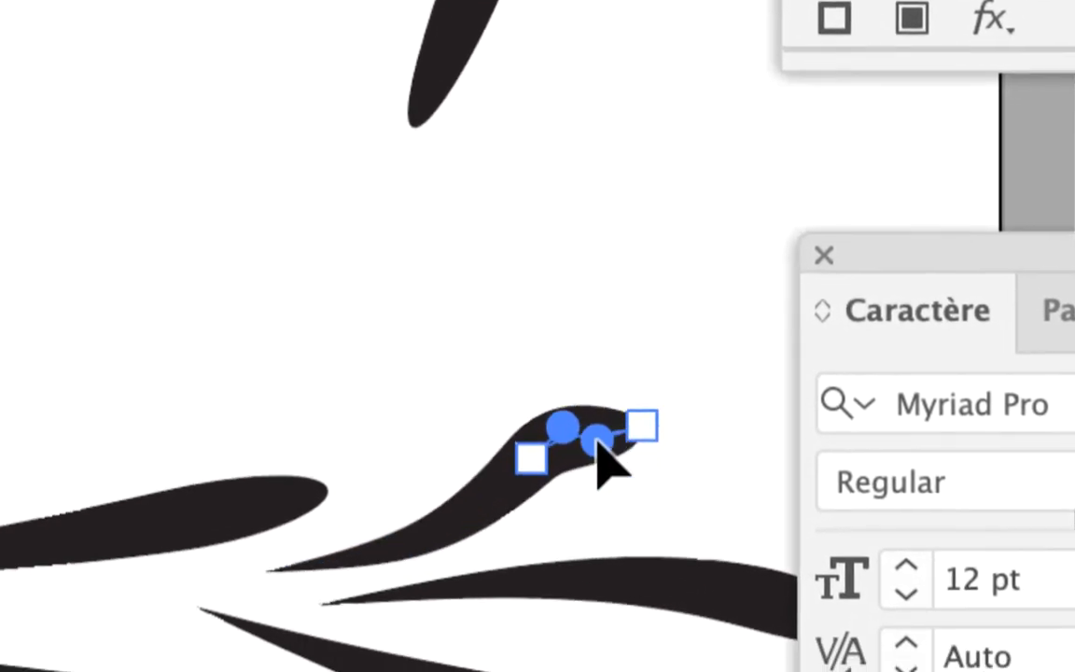
mouse_move(642, 424)
mouse_down()
mouse_move(695, 353)
mouse_move(629, 412)
mouse_up()
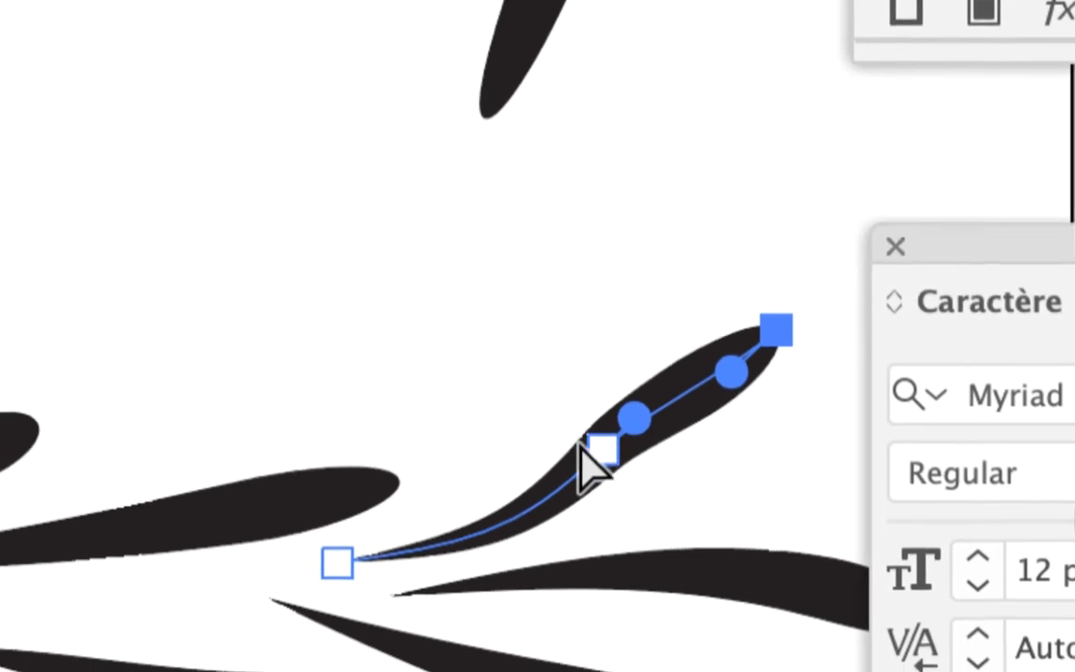
Step: Smooth the reshaped stroke's curve by repositioning its middle anchor point and adjusting the handles toward its thin end
drag(453, 530, 429, 507)
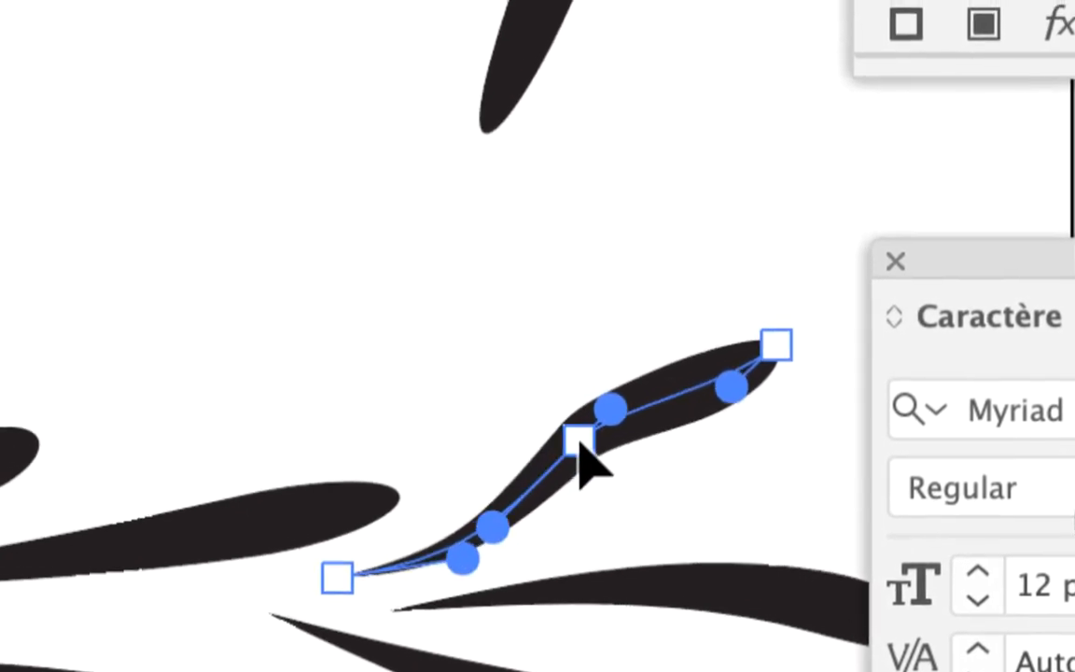
drag(579, 443, 582, 445)
drag(463, 559, 445, 542)
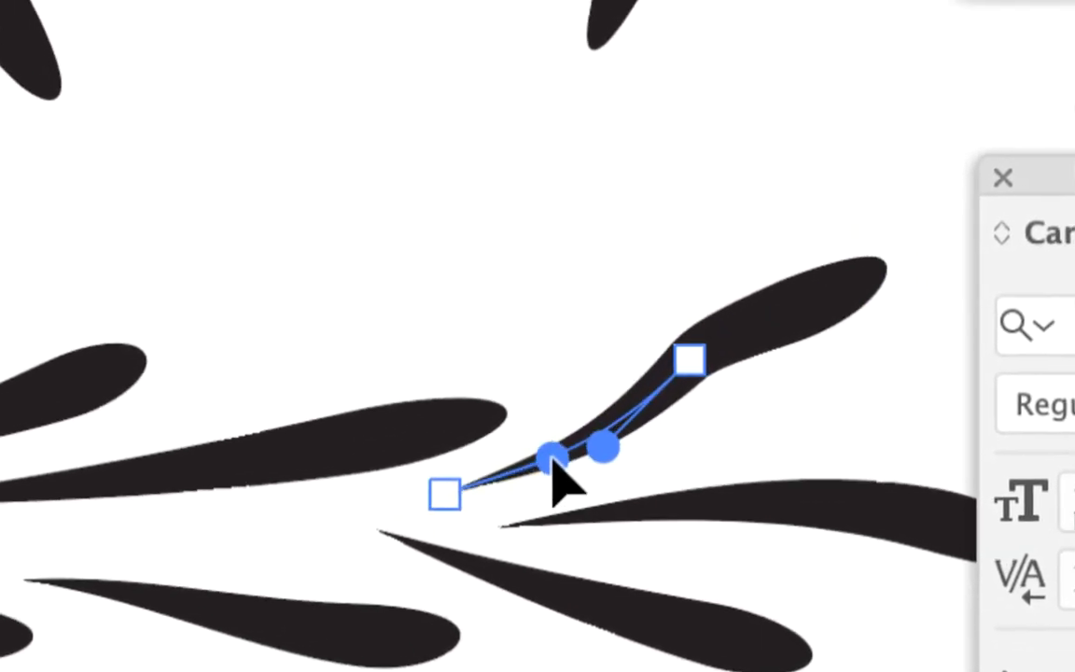
drag(552, 457, 530, 455)
click(690, 360)
drag(603, 447, 588, 436)
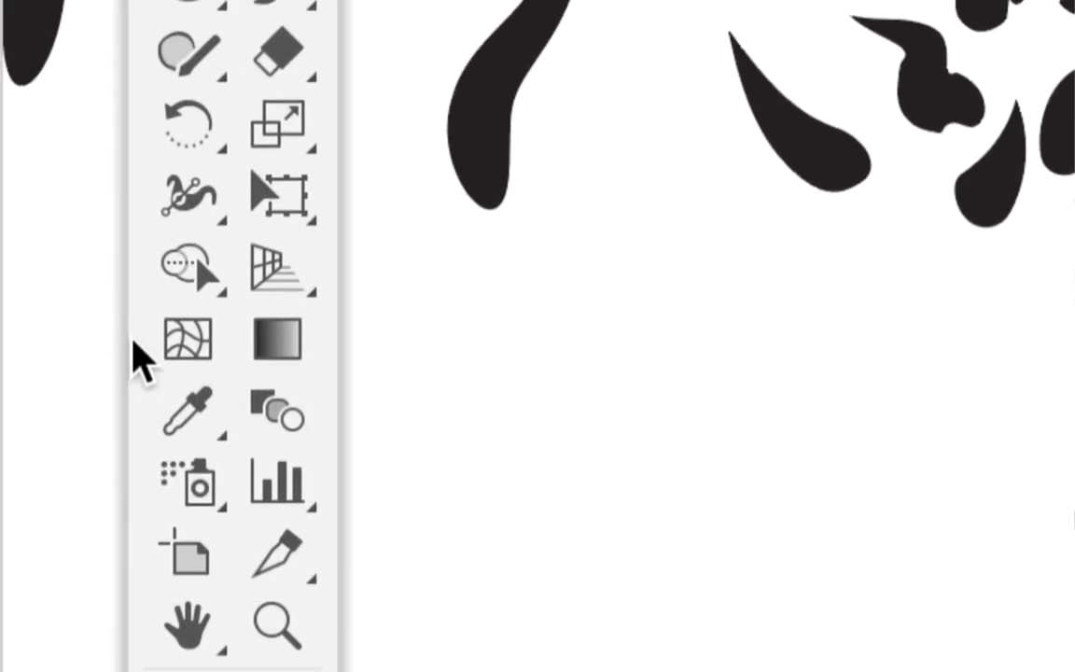
Step: Select the upper stroke at the leafy row's right end and try to redraw its path with the Pencil tool, undoing the result
click(196, 63)
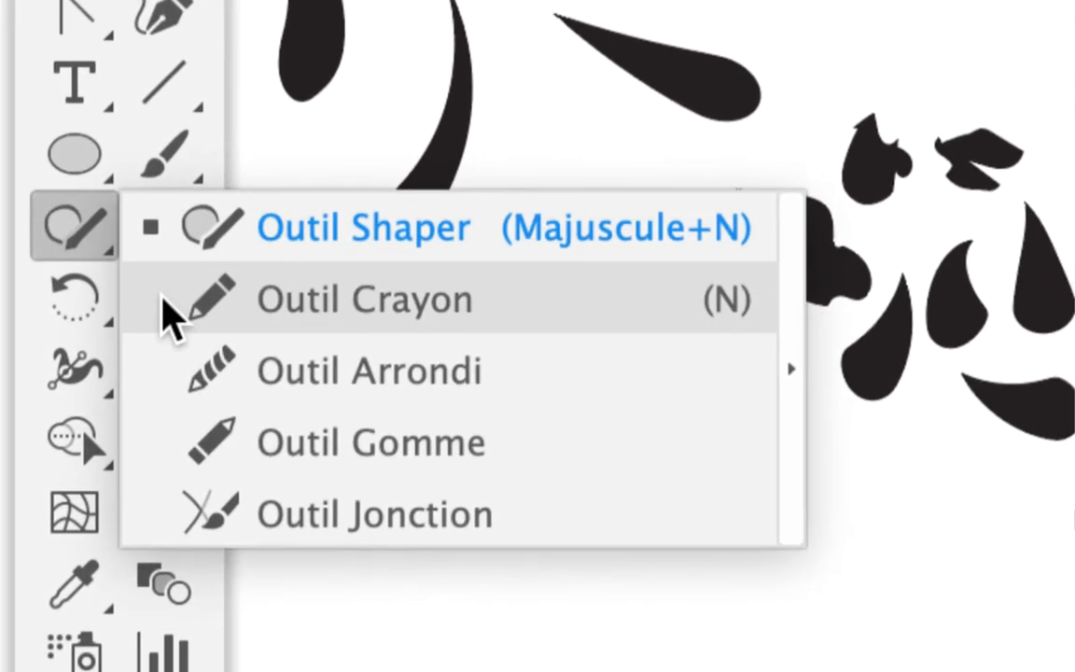
click(168, 308)
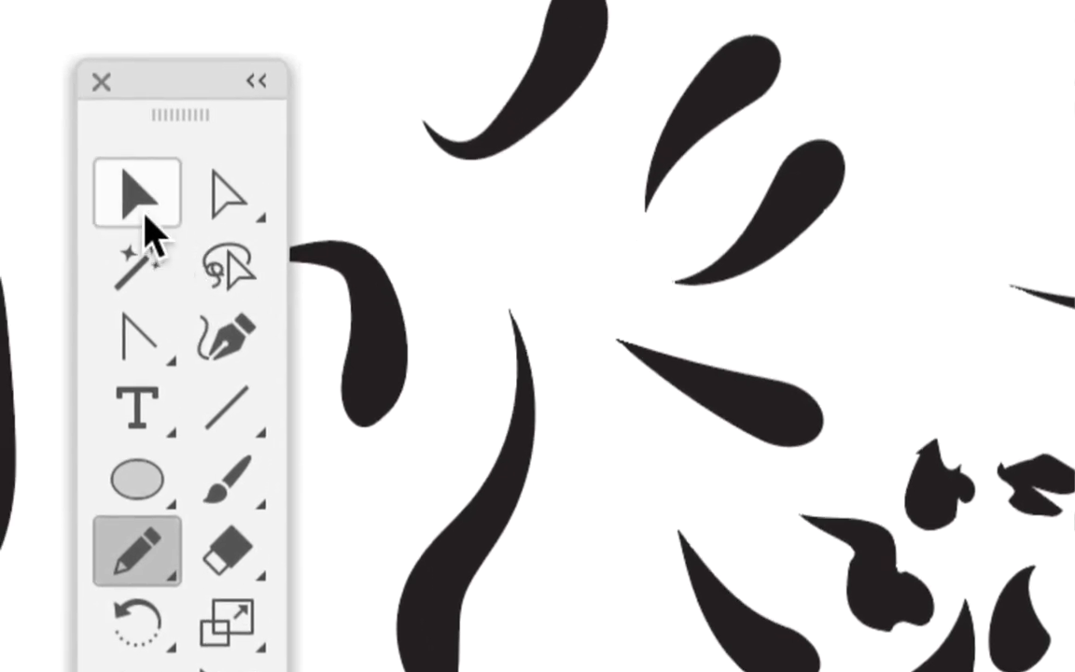
click(145, 201)
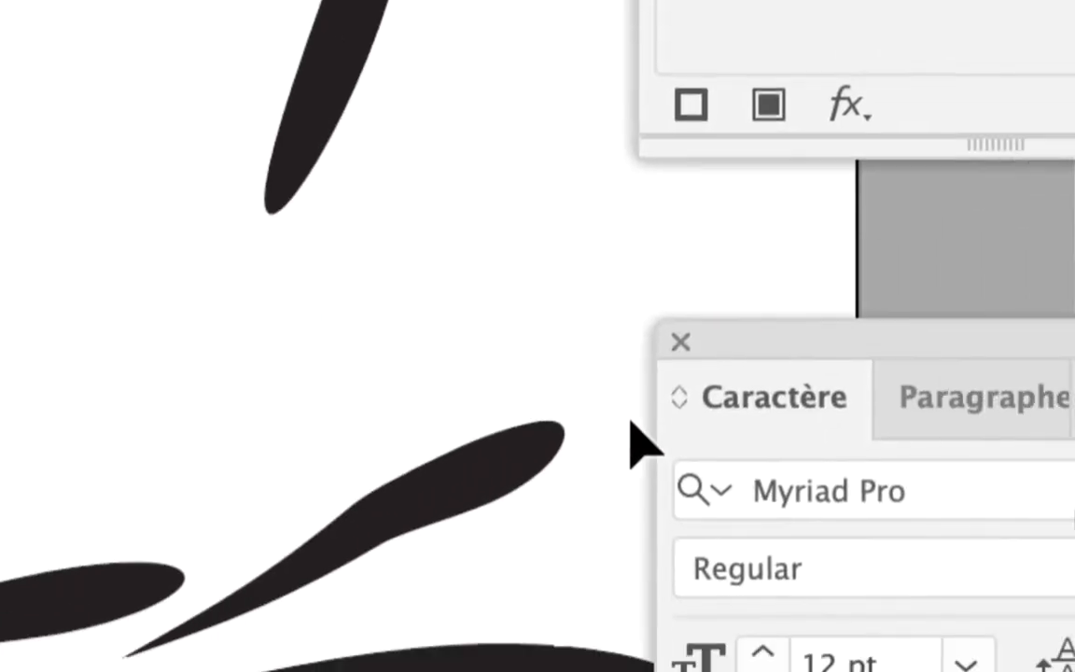
click(423, 508)
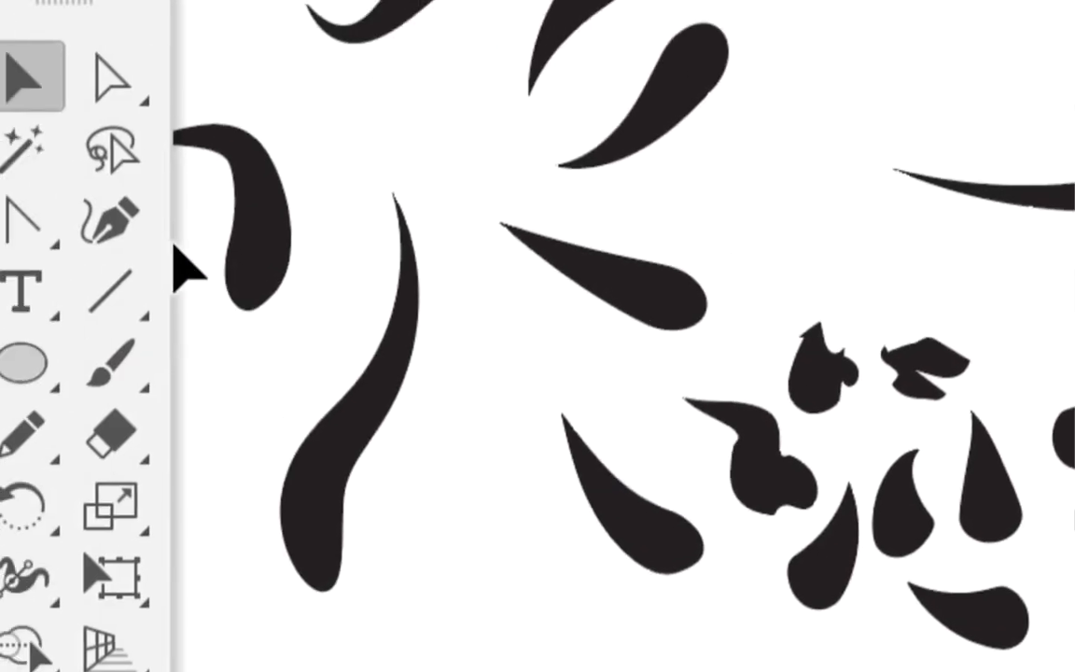
click(24, 434)
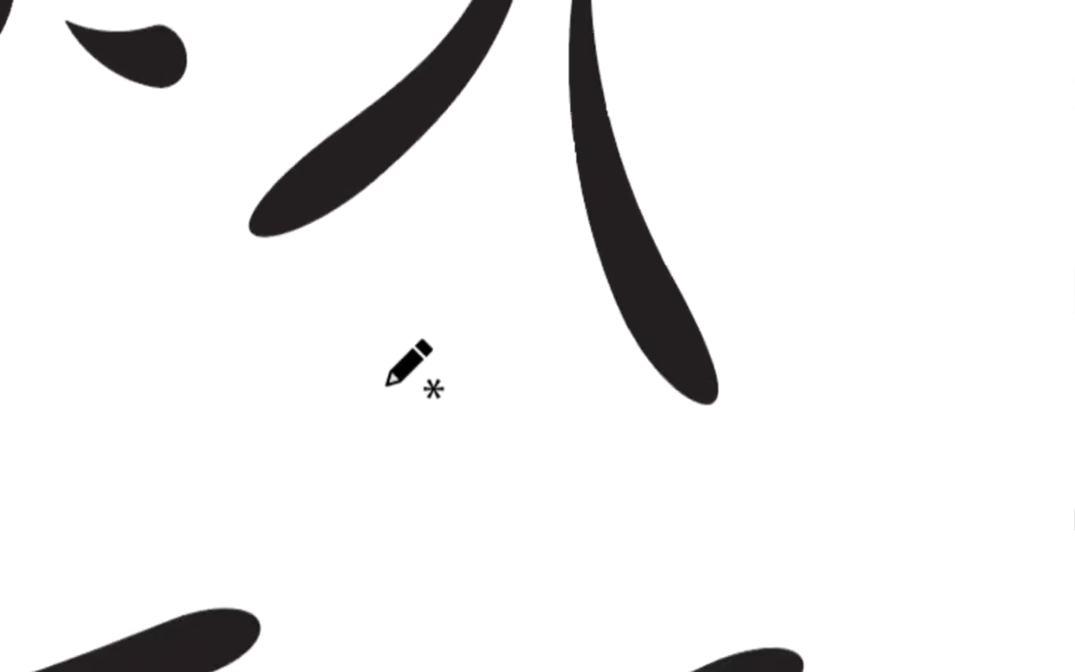
mouse_move(528, 459)
mouse_down()
mouse_move(581, 448)
mouse_move(728, 326)
mouse_up()
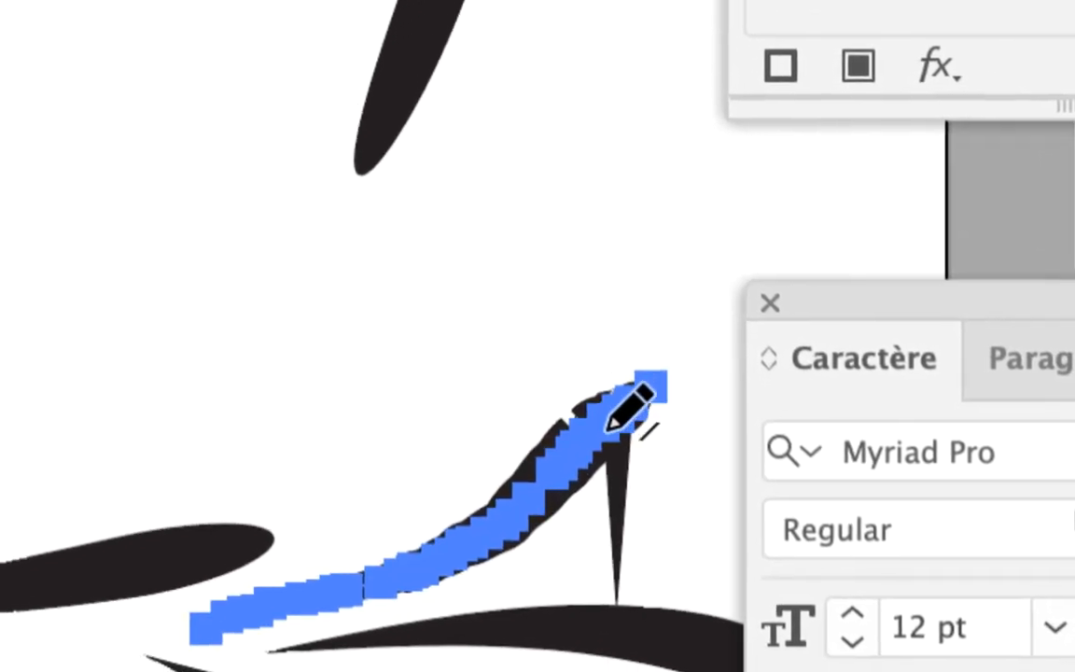
key(super+z)
Step: Try twice to redraw the same stroke with the Pencil tool from its thick tip toward the thin end, undoing each attempt
mouse_move(652, 394)
mouse_down()
mouse_move(392, 539)
mouse_move(225, 609)
mouse_up()
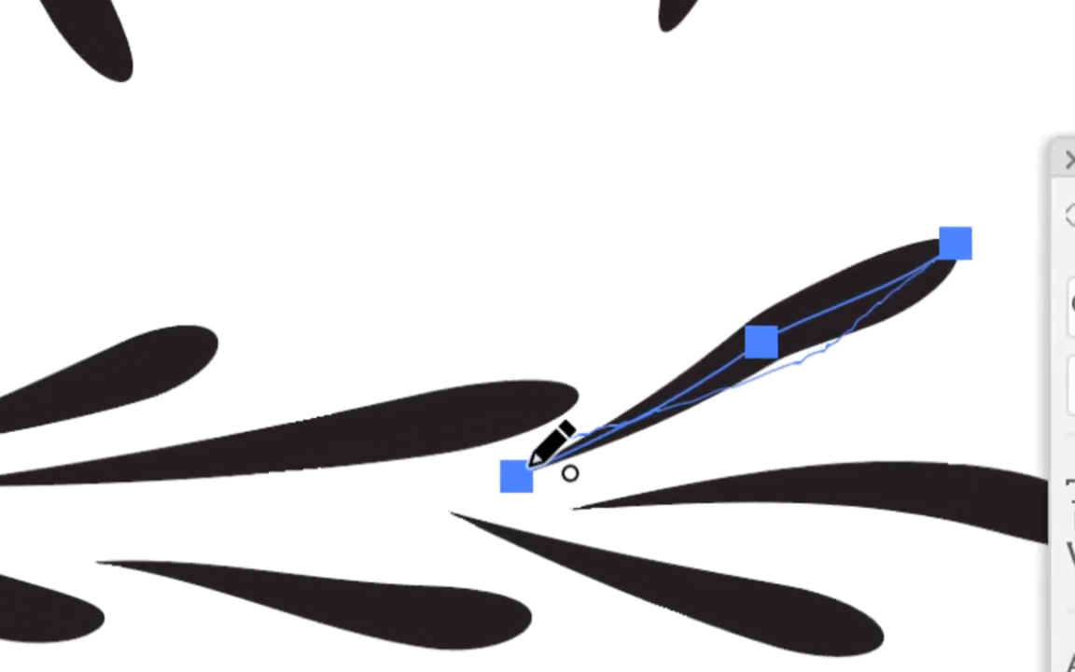
drag(530, 463, 531, 461)
key(super+z)
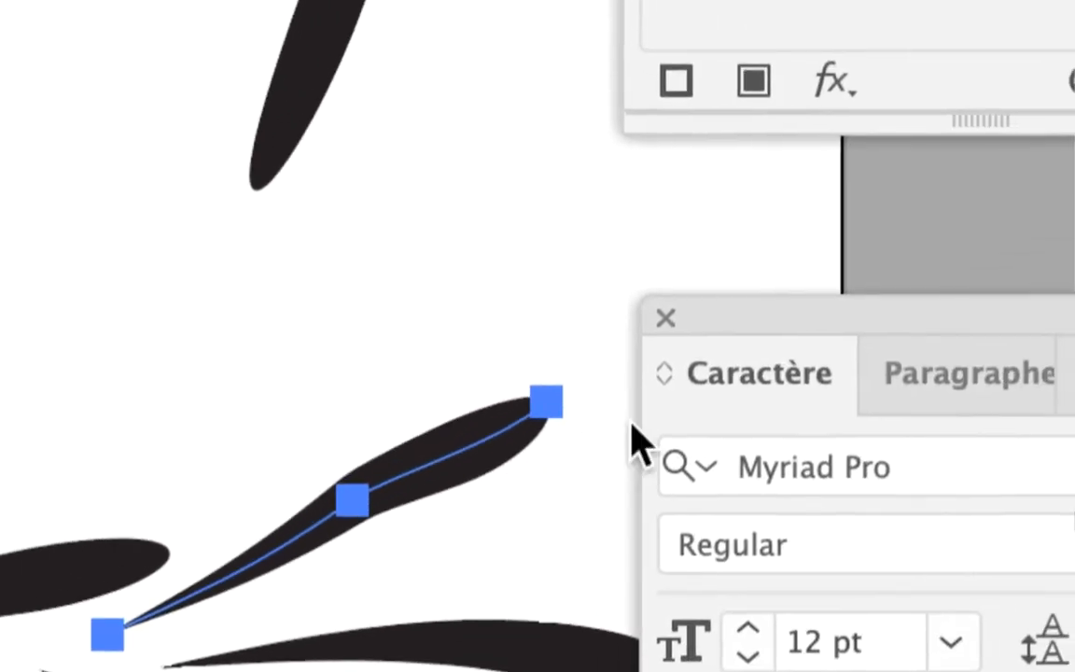
drag(614, 420, 560, 452)
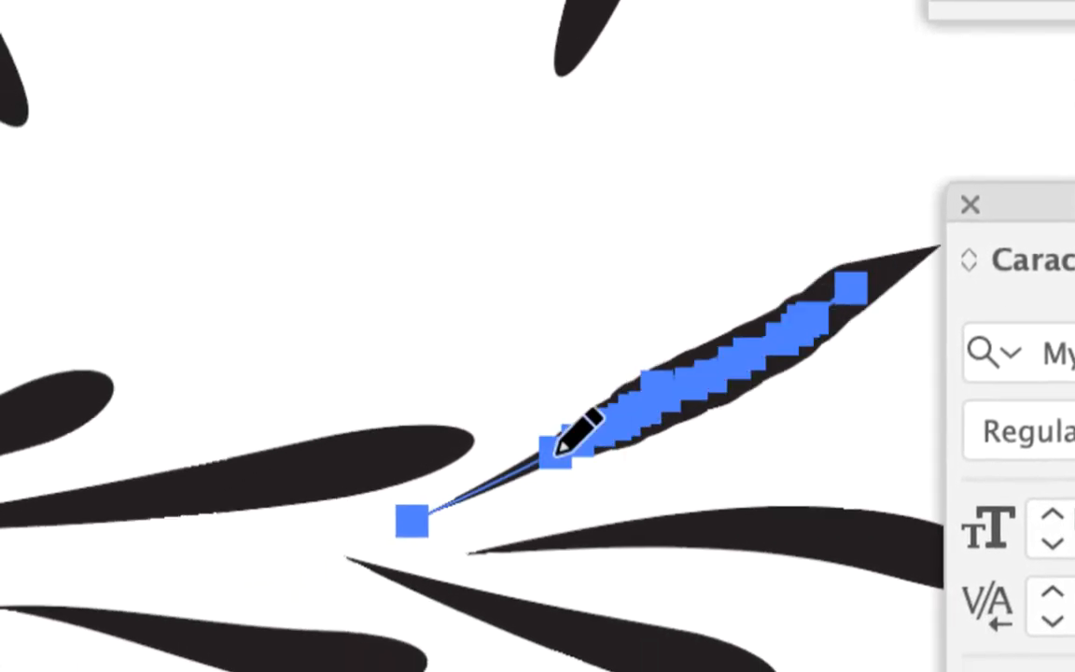
key(super+z)
Step: Try to redraw the selected stroke's path up close with the Pencil tool, starting from either end, and undo every attempt
scroll(565, 448, up, 2)
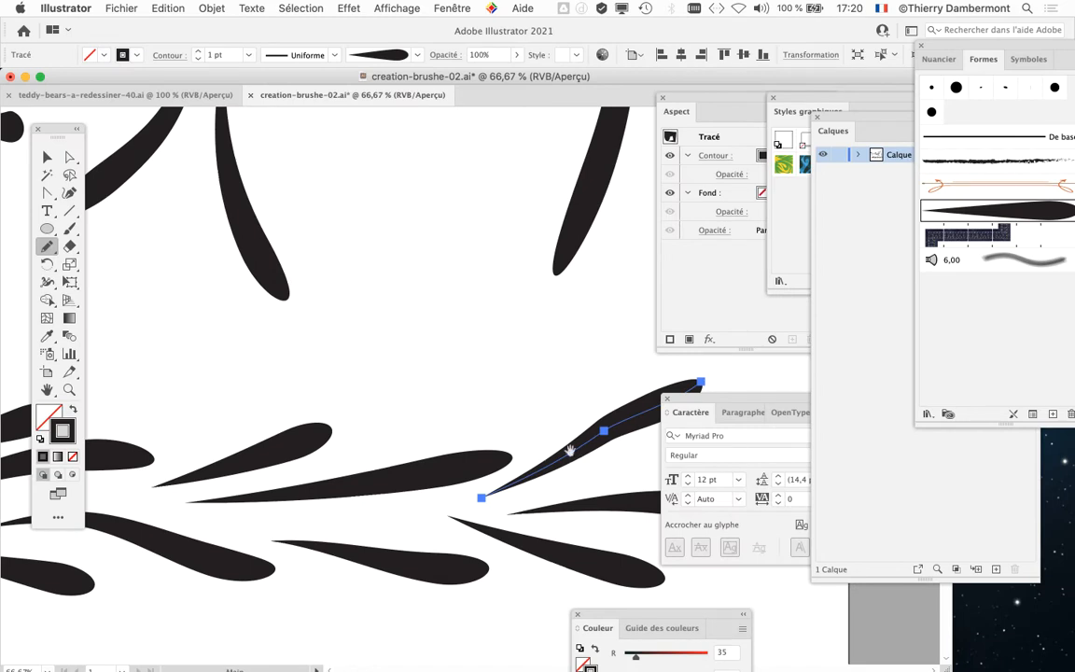
drag(571, 451, 407, 389)
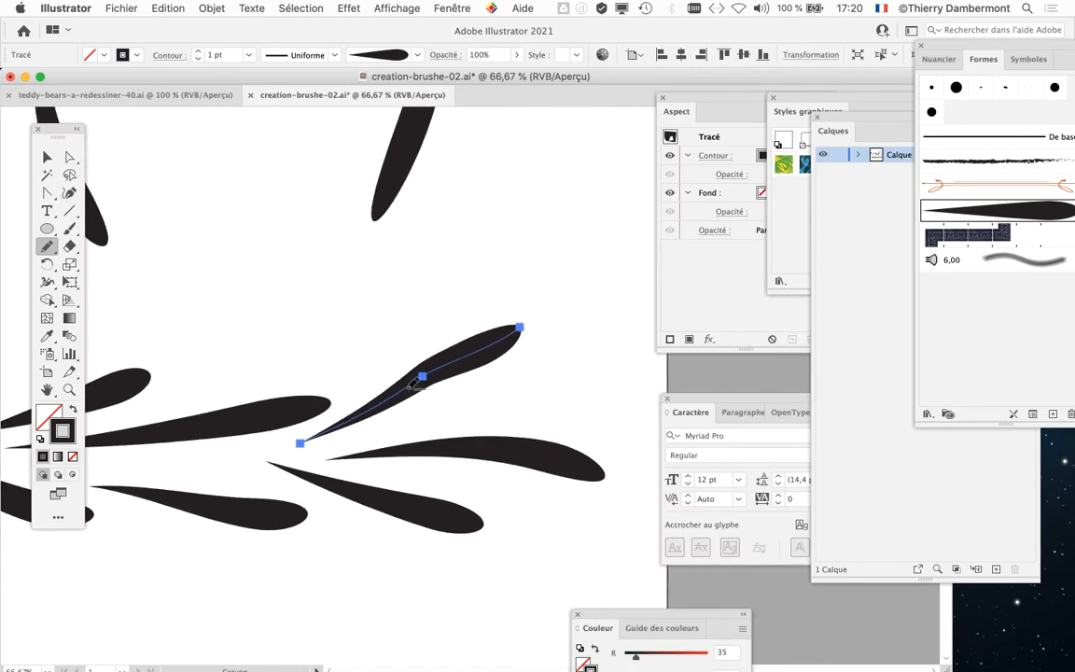
scroll(410, 382, up, 2)
drag(493, 346, 468, 305)
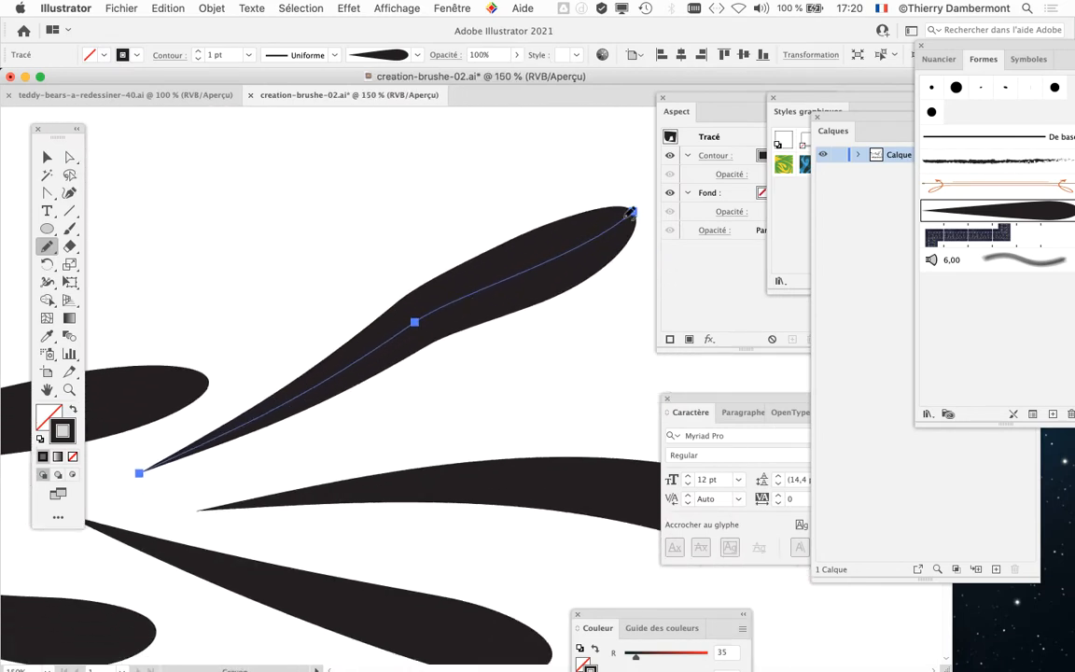
mouse_move(634, 210)
mouse_down()
mouse_move(474, 367)
mouse_move(300, 436)
mouse_move(140, 472)
mouse_up()
key(super+z)
mouse_move(142, 469)
mouse_down()
mouse_move(299, 354)
mouse_move(533, 239)
mouse_move(631, 211)
mouse_up()
key(super+z)
drag(445, 270, 290, 389)
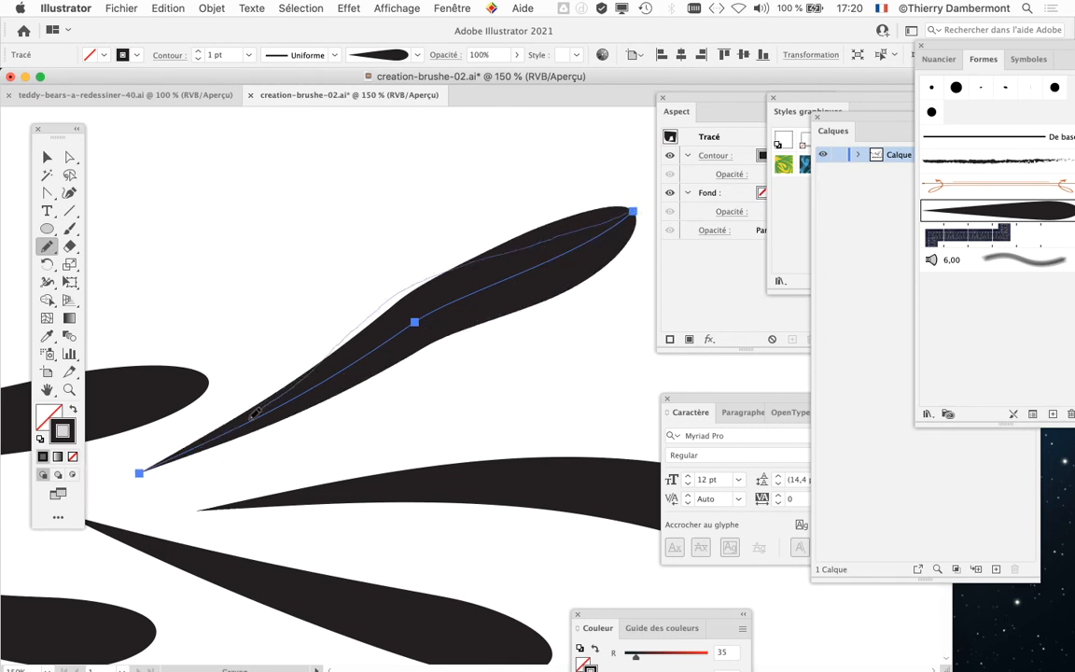
drag(224, 430, 224, 435)
key(super+z)
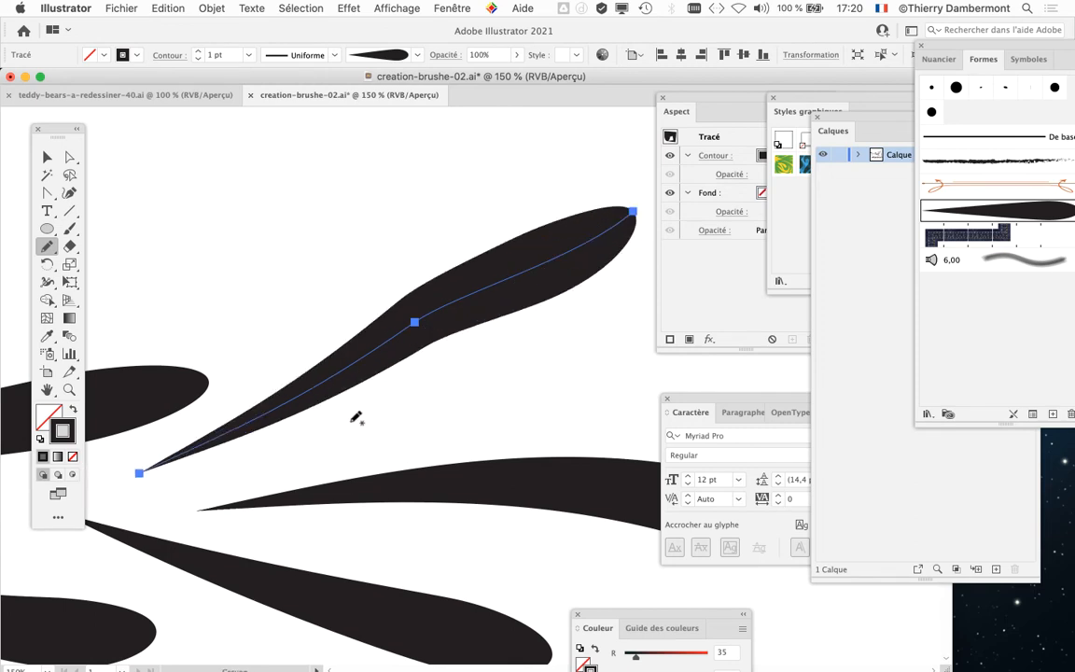
Step: Check the Pencil tool's options, cancel them, and try once more to redraw the selected stroke below its path, undoing the attempt
double_click(47, 245)
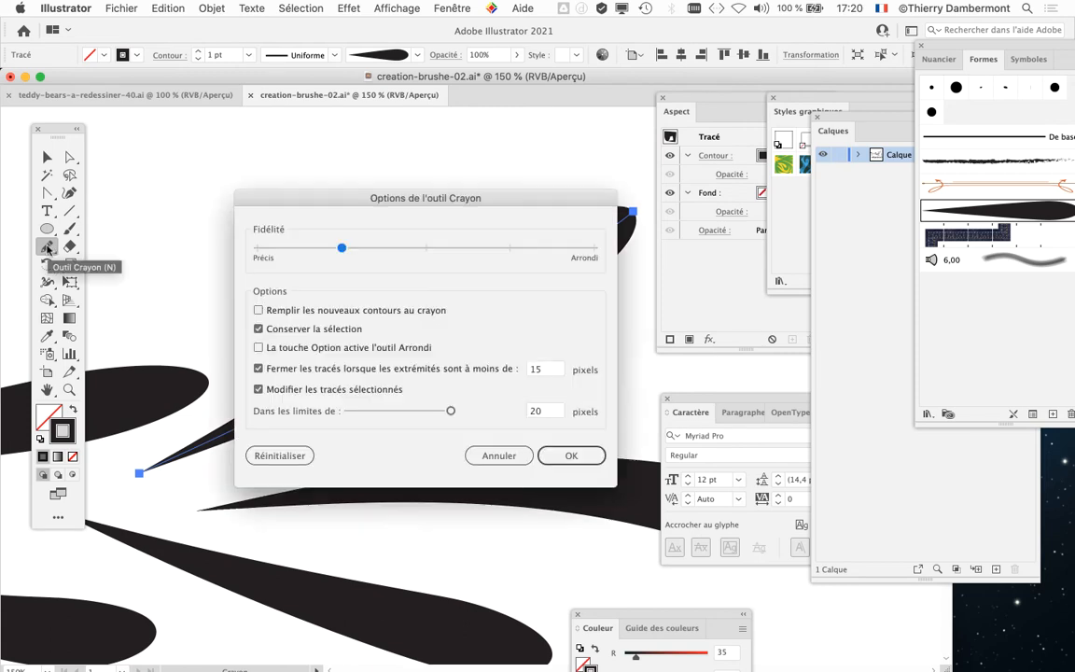
click(497, 456)
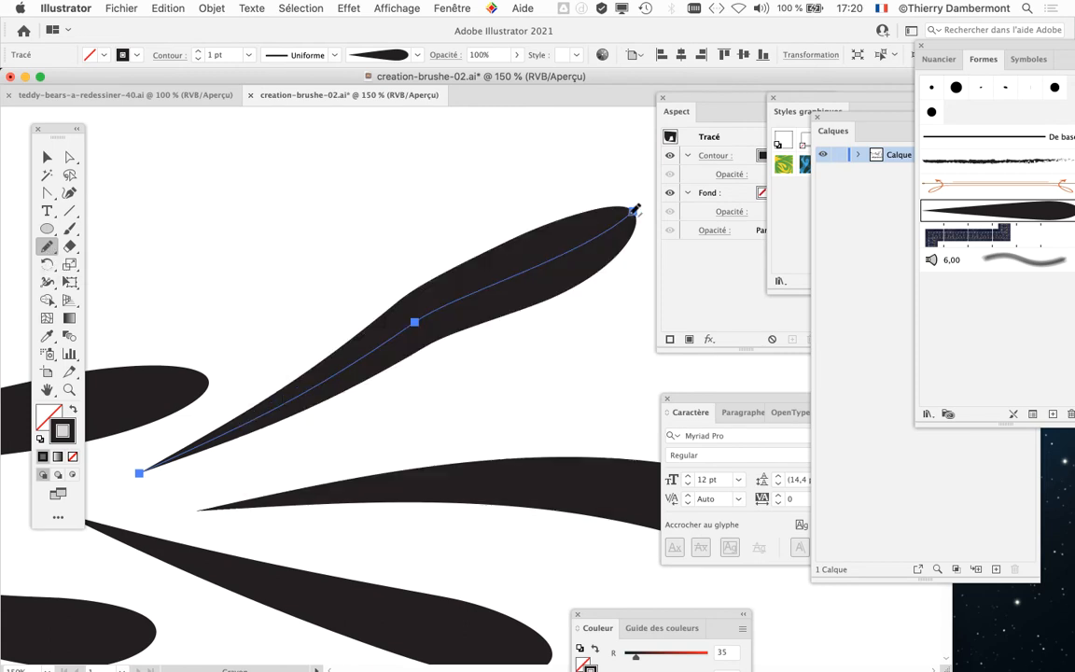
mouse_move(565, 210)
mouse_down()
mouse_move(240, 438)
mouse_move(157, 467)
mouse_up()
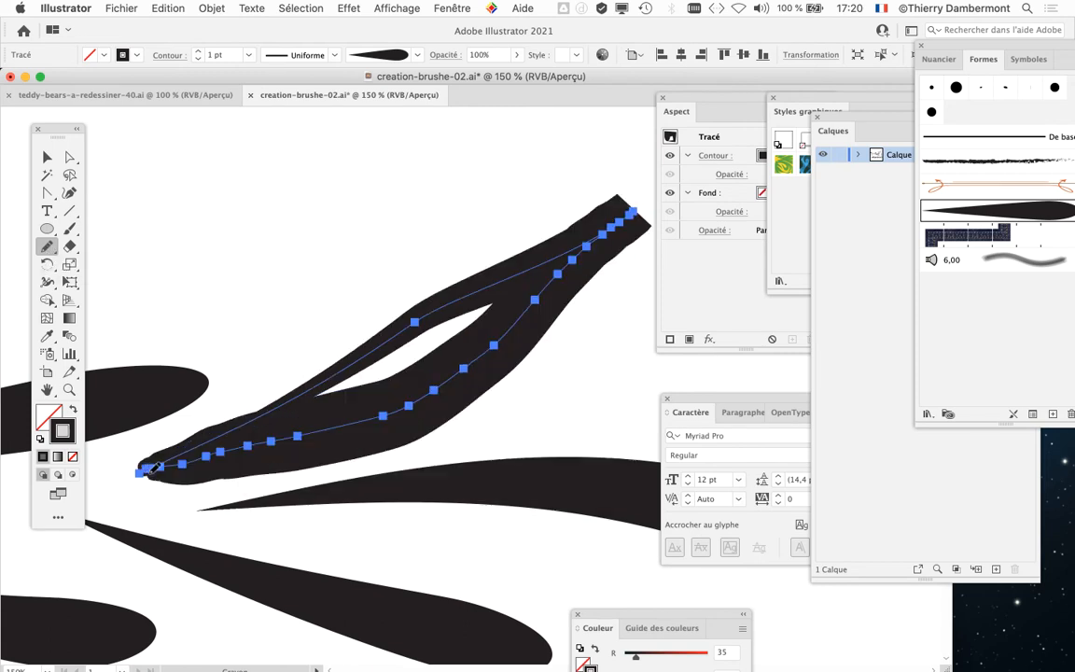
scroll(303, 383, down, 1)
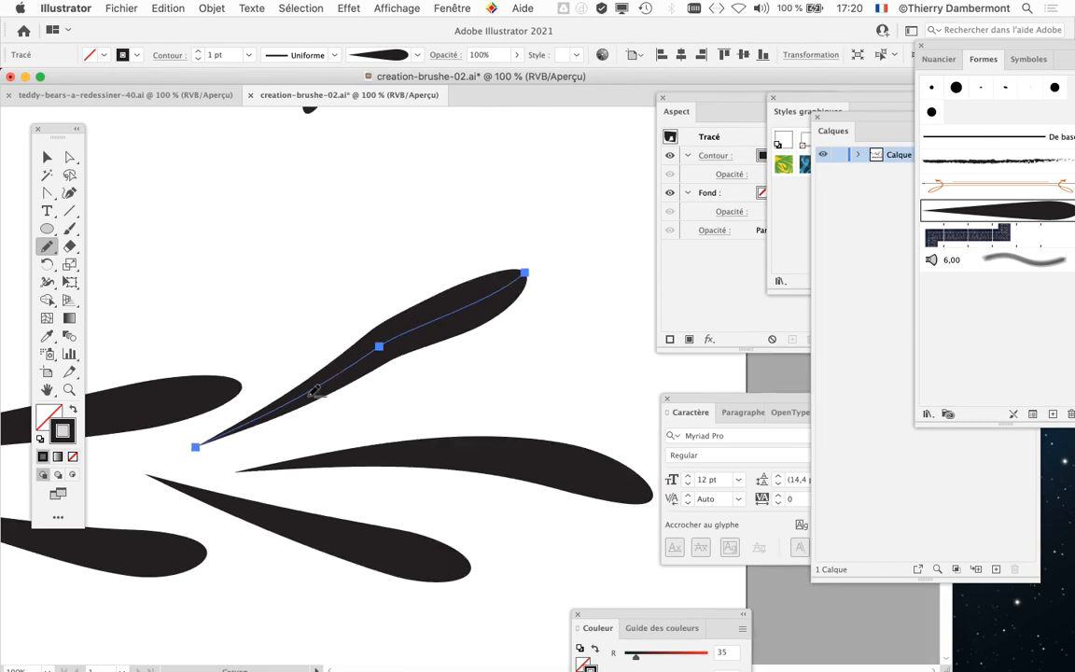
Step: With Direct Selection, move the middle anchor of the row's upper right-end stroke toward the thick tip to give it a smoother upward curve
click(69, 157)
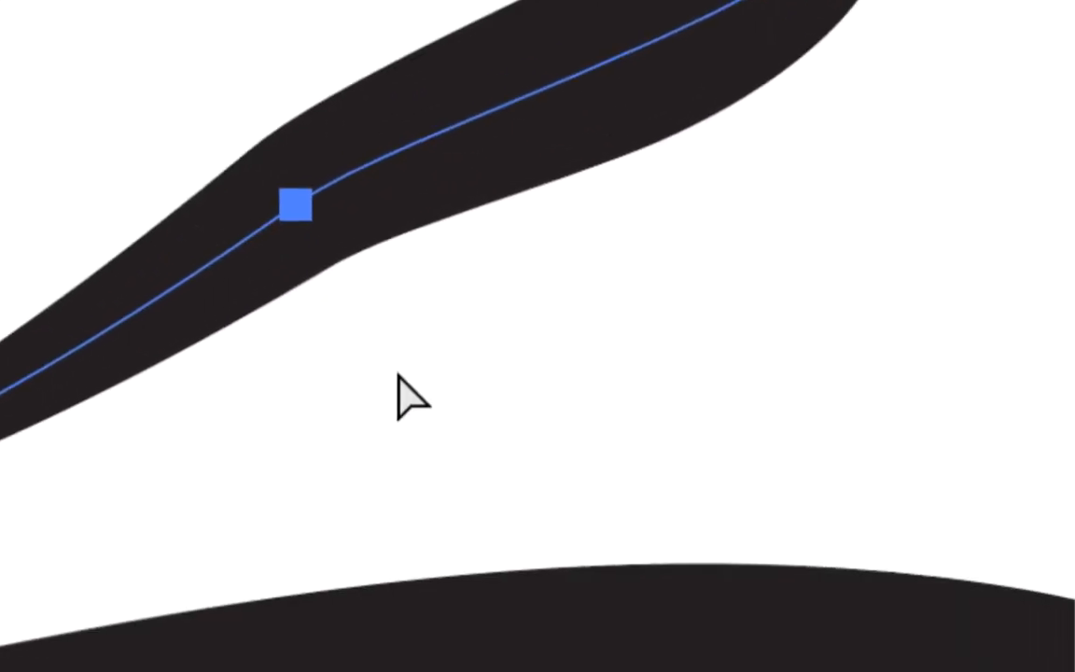
click(398, 373)
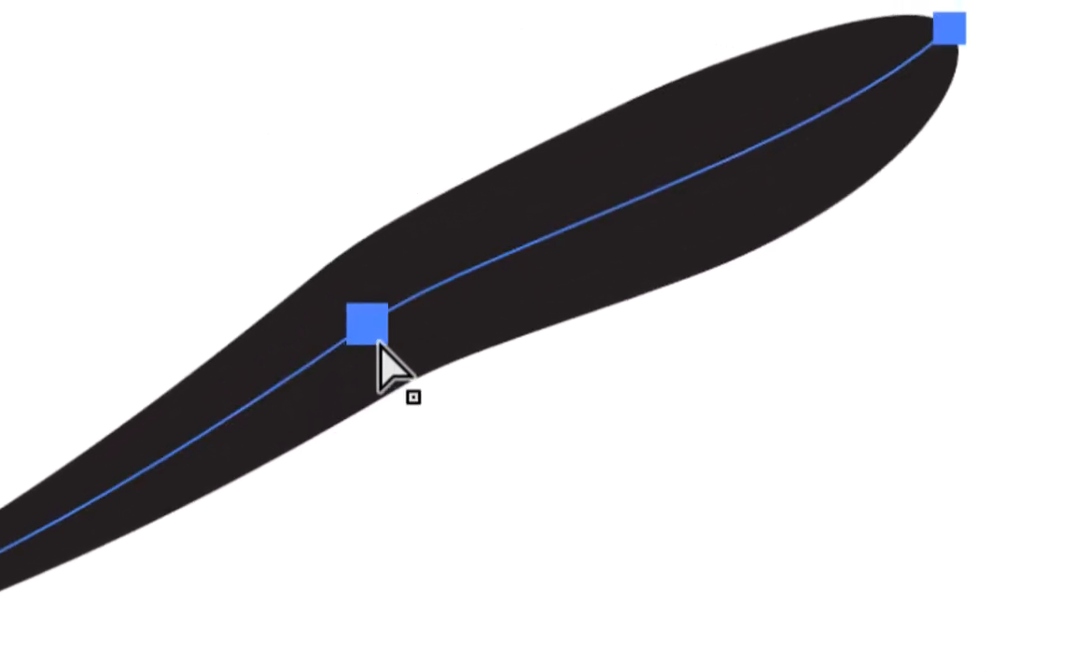
click(420, 420)
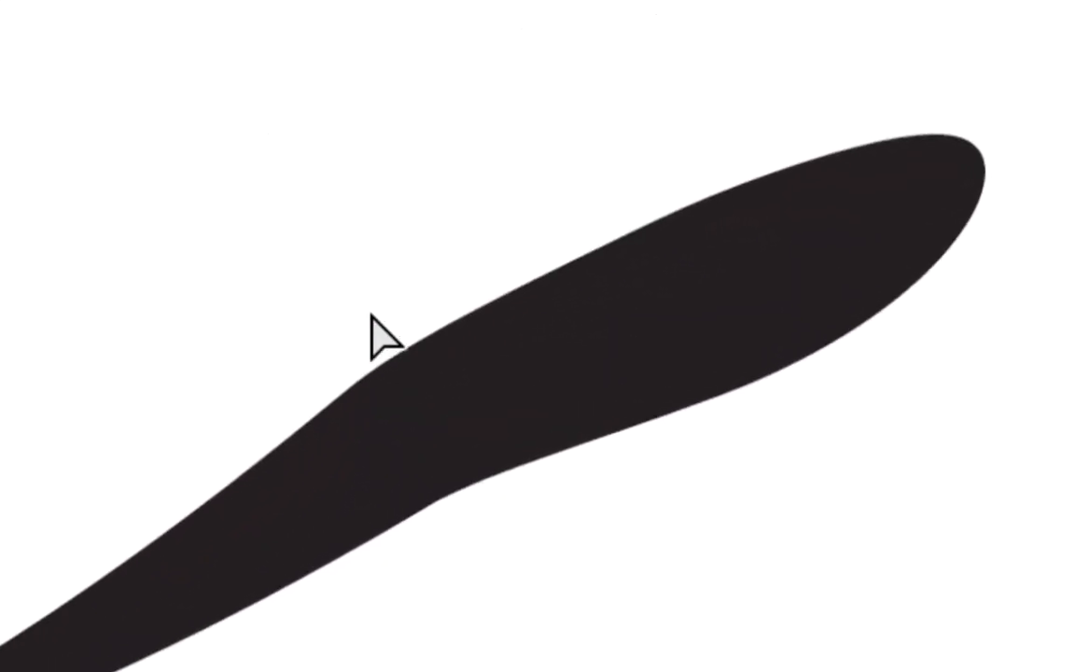
click(366, 340)
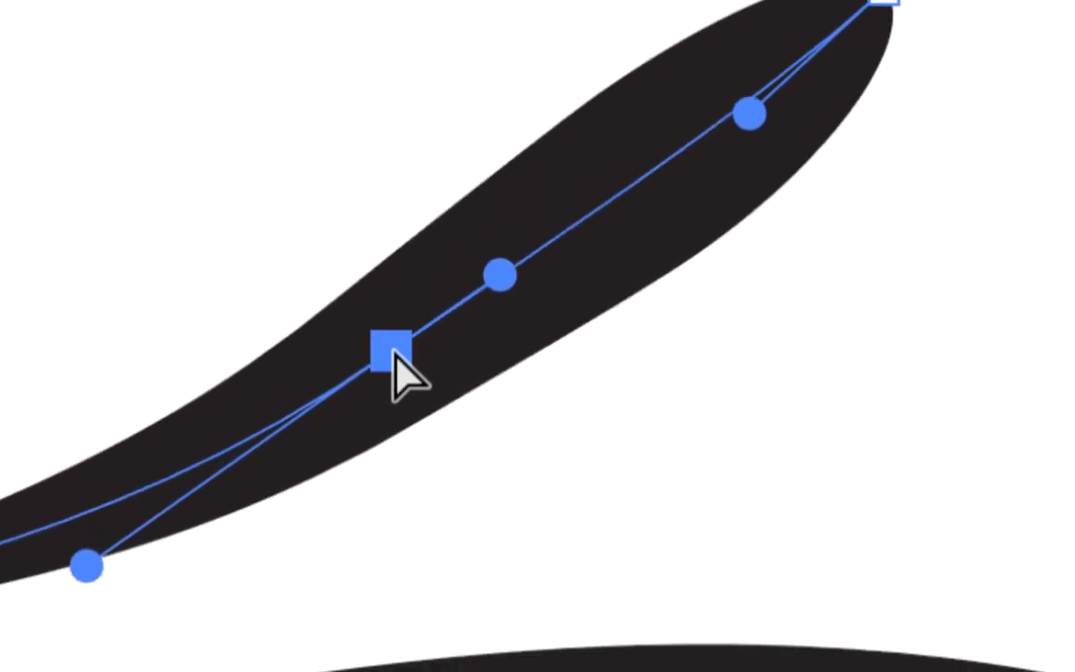
drag(392, 352, 477, 319)
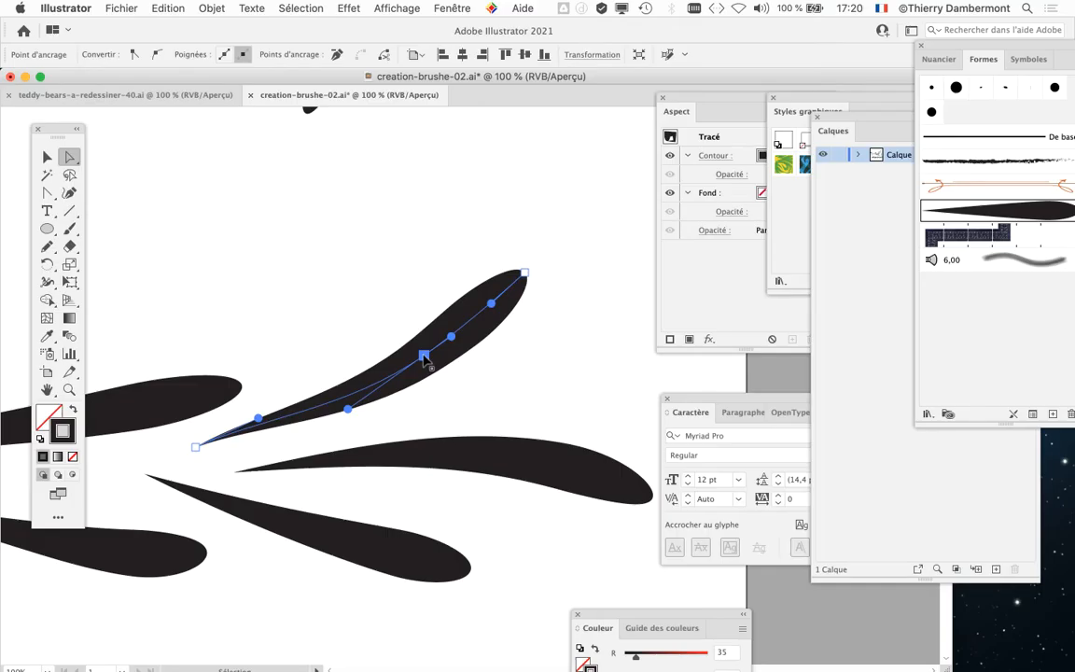
Step: Review the entire leafy row on the artboard with the reshaped stroke in place
key(super+minus)
key(super+minus)
key(super+minus)
key(super+minus)
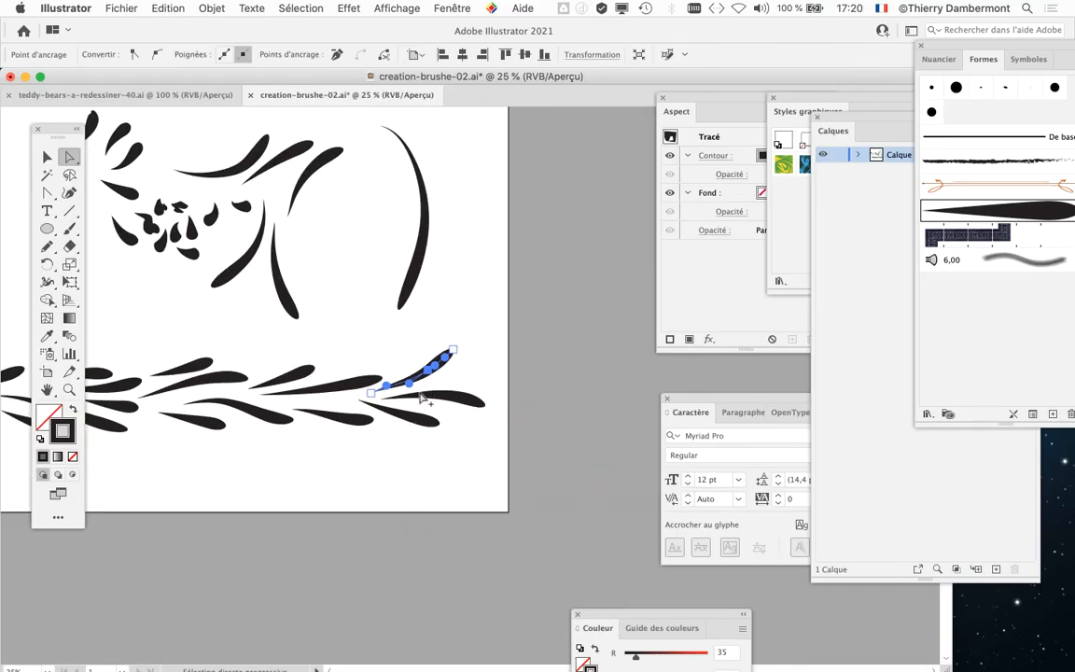
drag(387, 451, 544, 436)
key(super+minus)
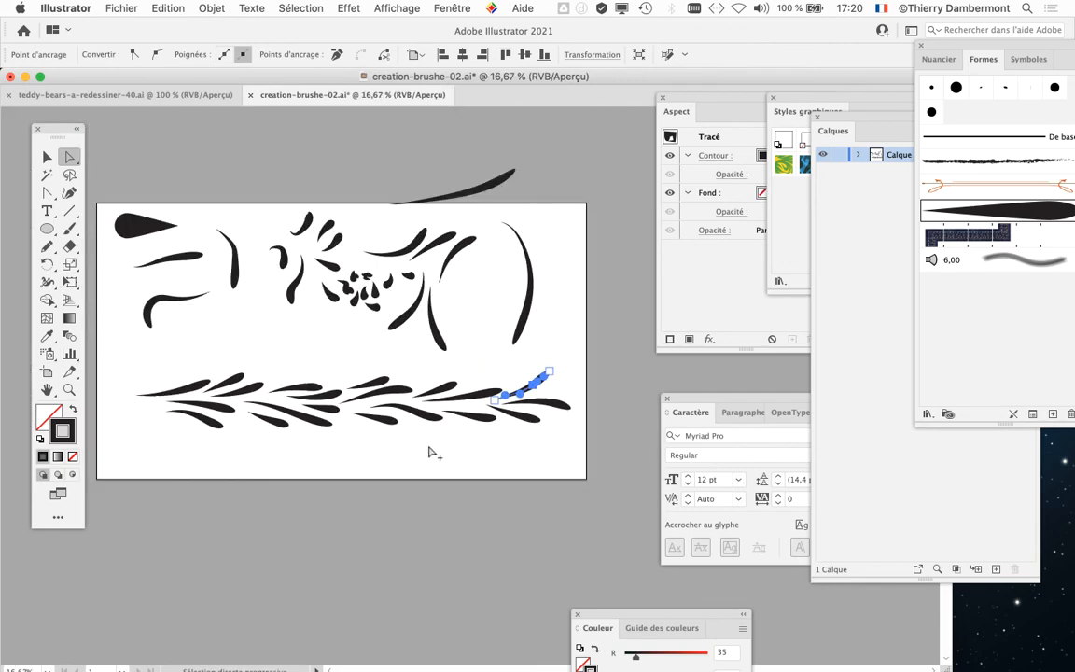
scroll(401, 447, left, 2)
Step: Save the document under the new name creation-brushe-03.ai in the teddy bear 10 folder, accepting the Illustrator 2020 save options
click(121, 8)
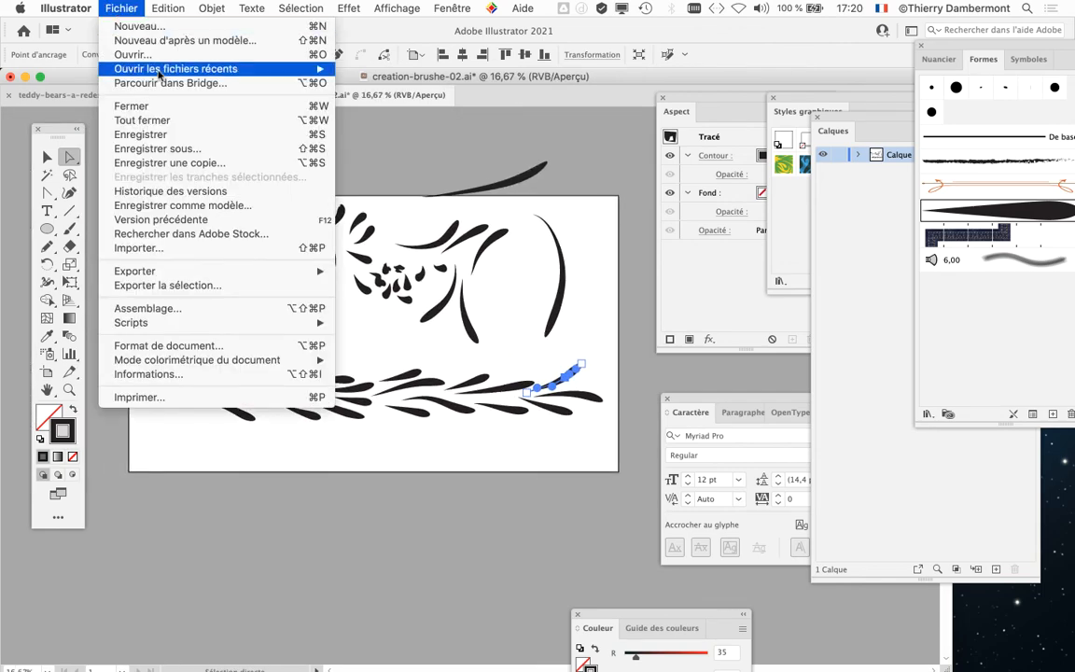
click(197, 149)
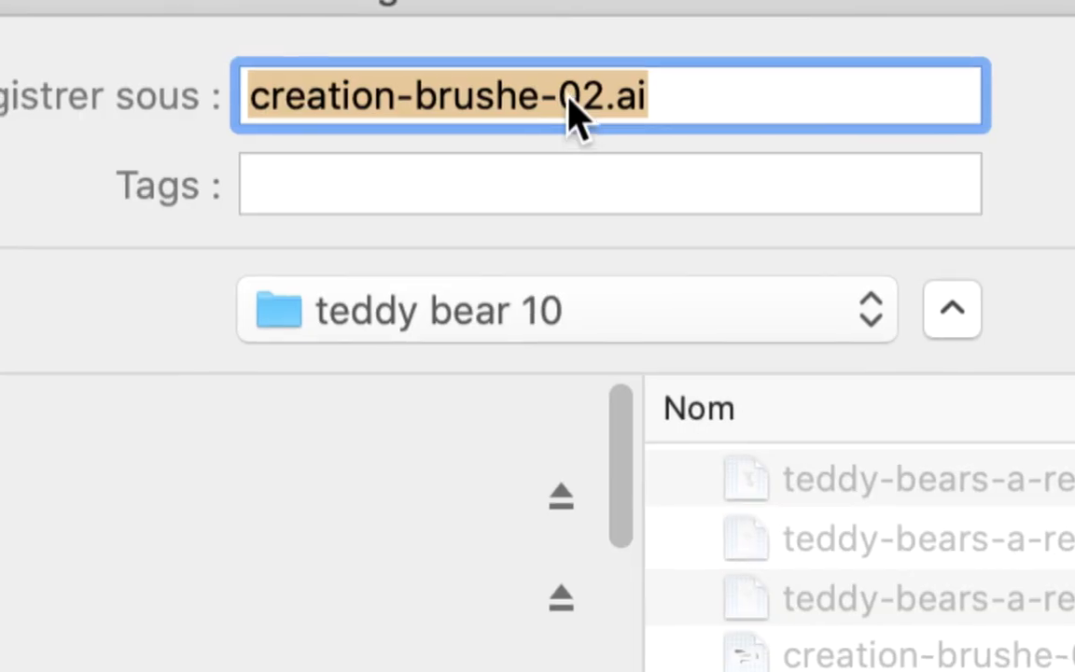
click(572, 98)
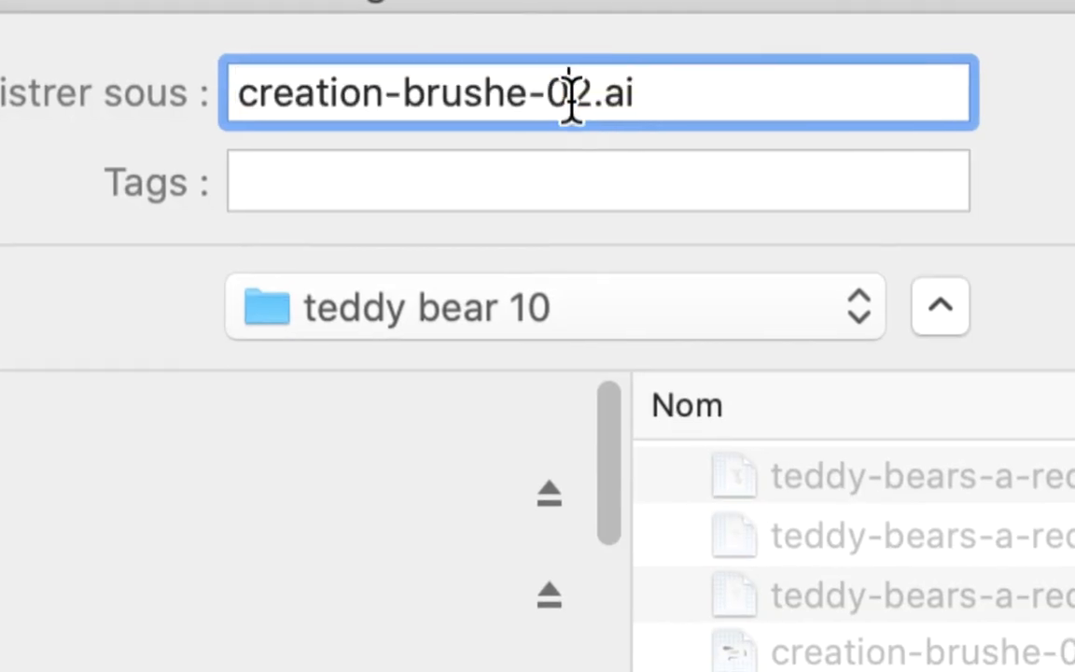
drag(573, 99, 577, 82)
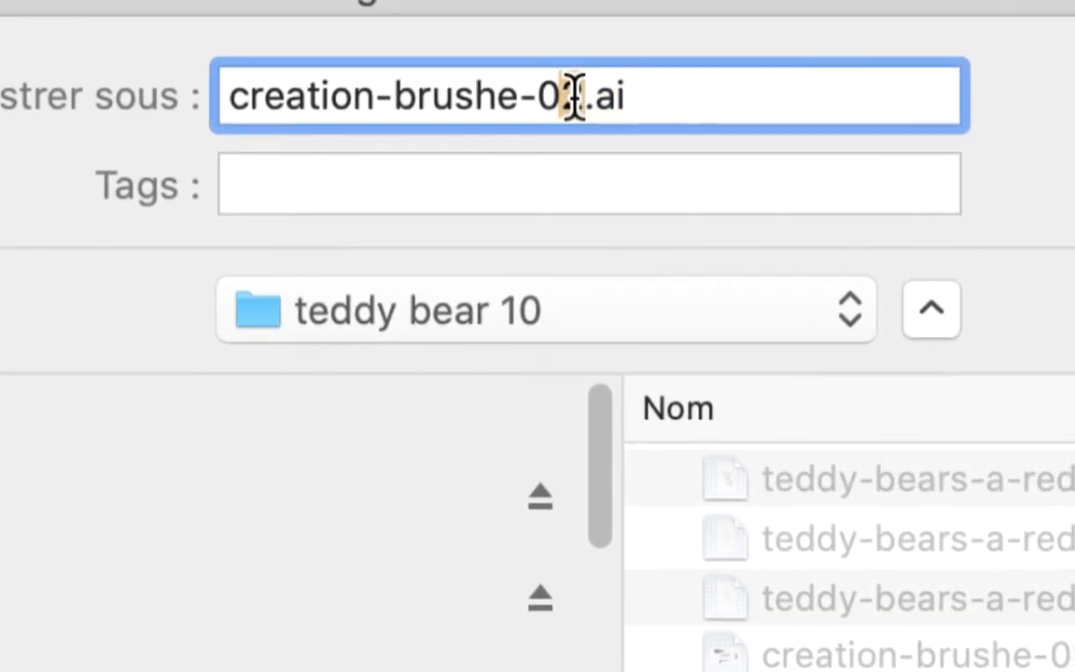
text(3)
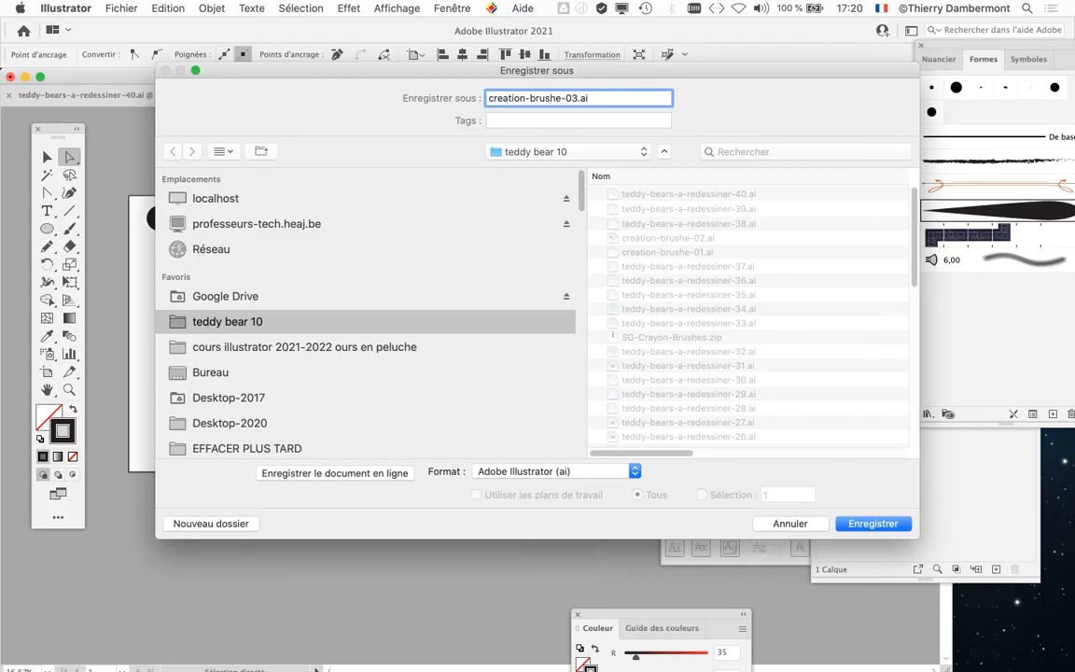
key(Return)
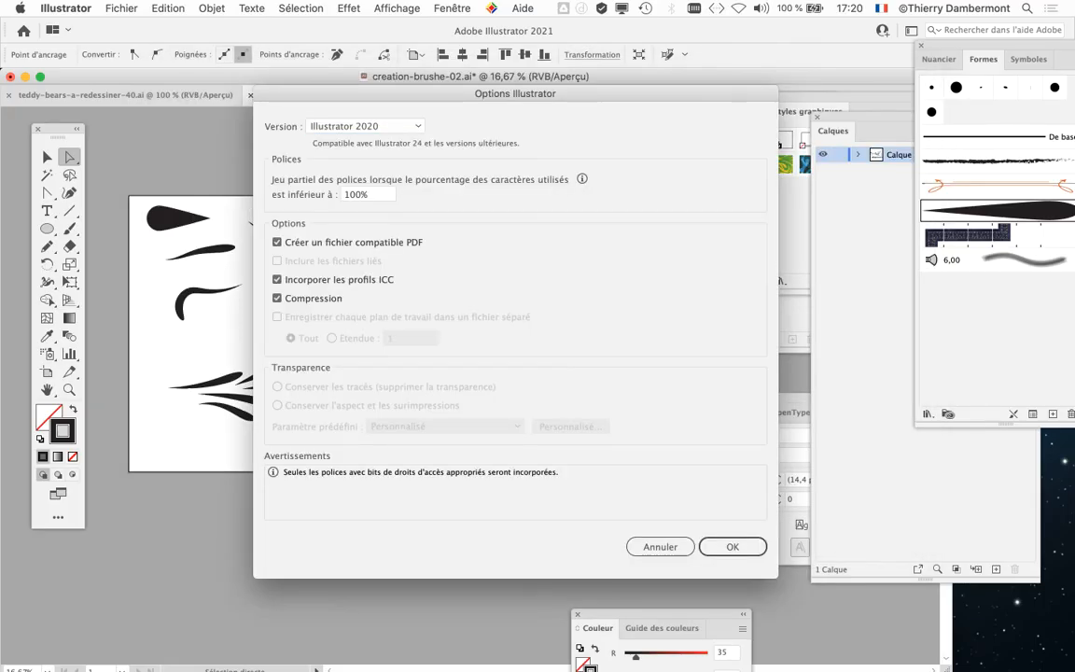
key(Return)
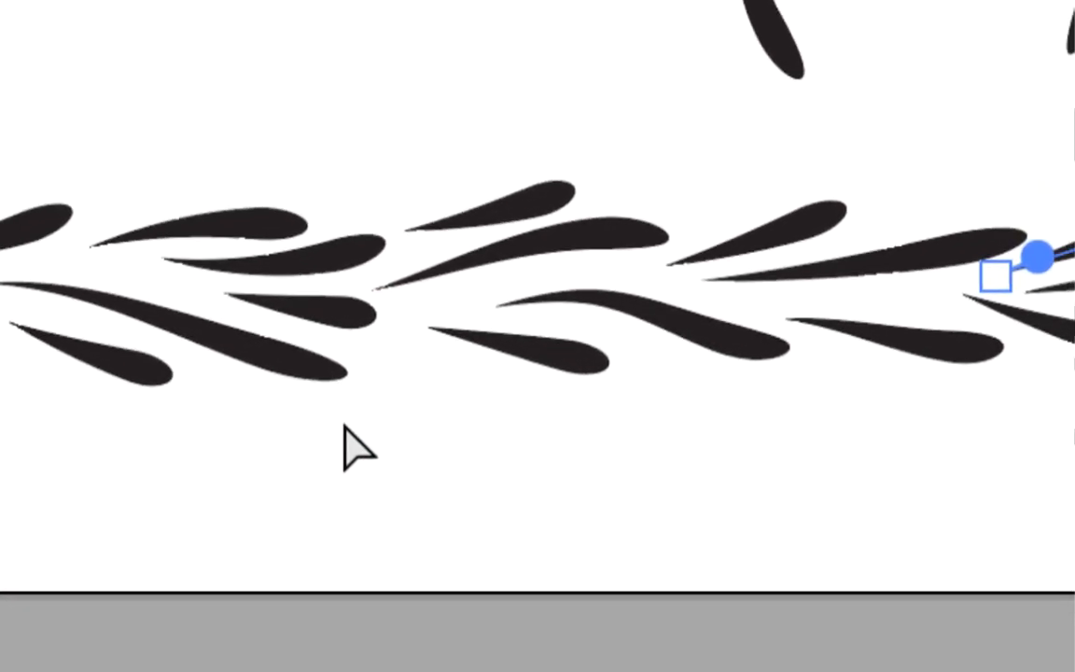
Step: Deselect the reshaped stroke and shift the floating tool palette slightly away from the artboard
click(366, 466)
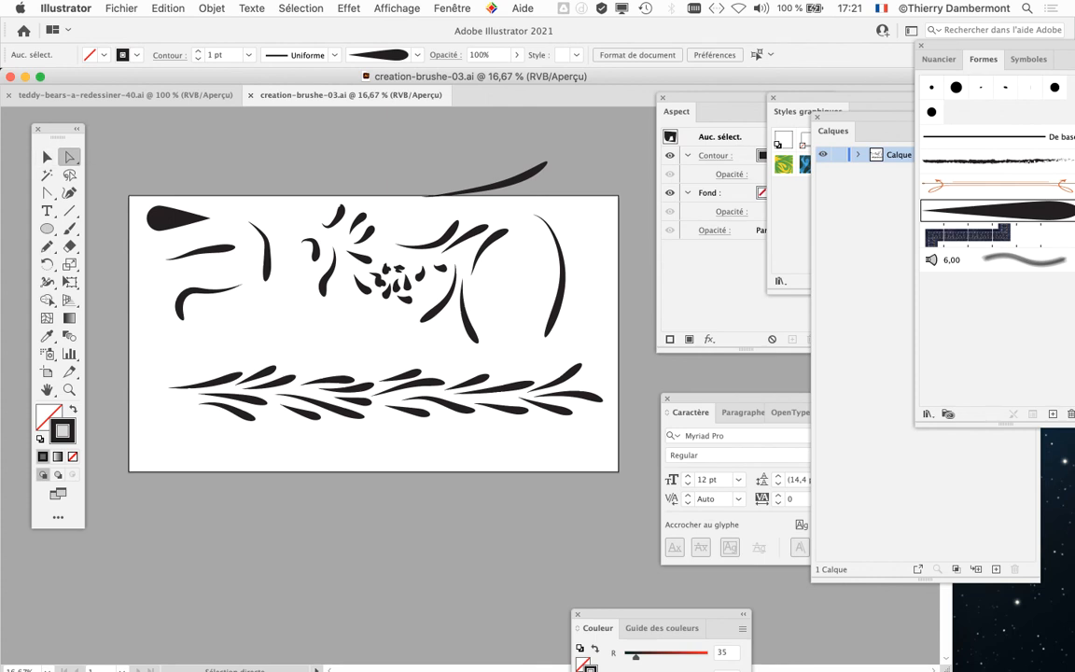
drag(54, 129, 44, 117)
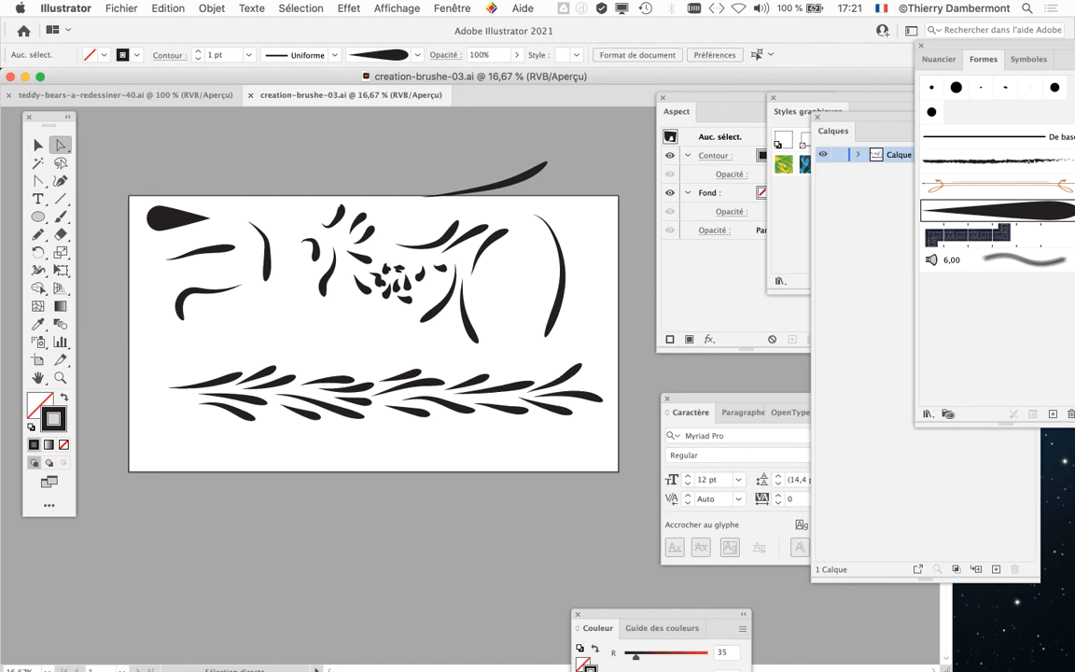